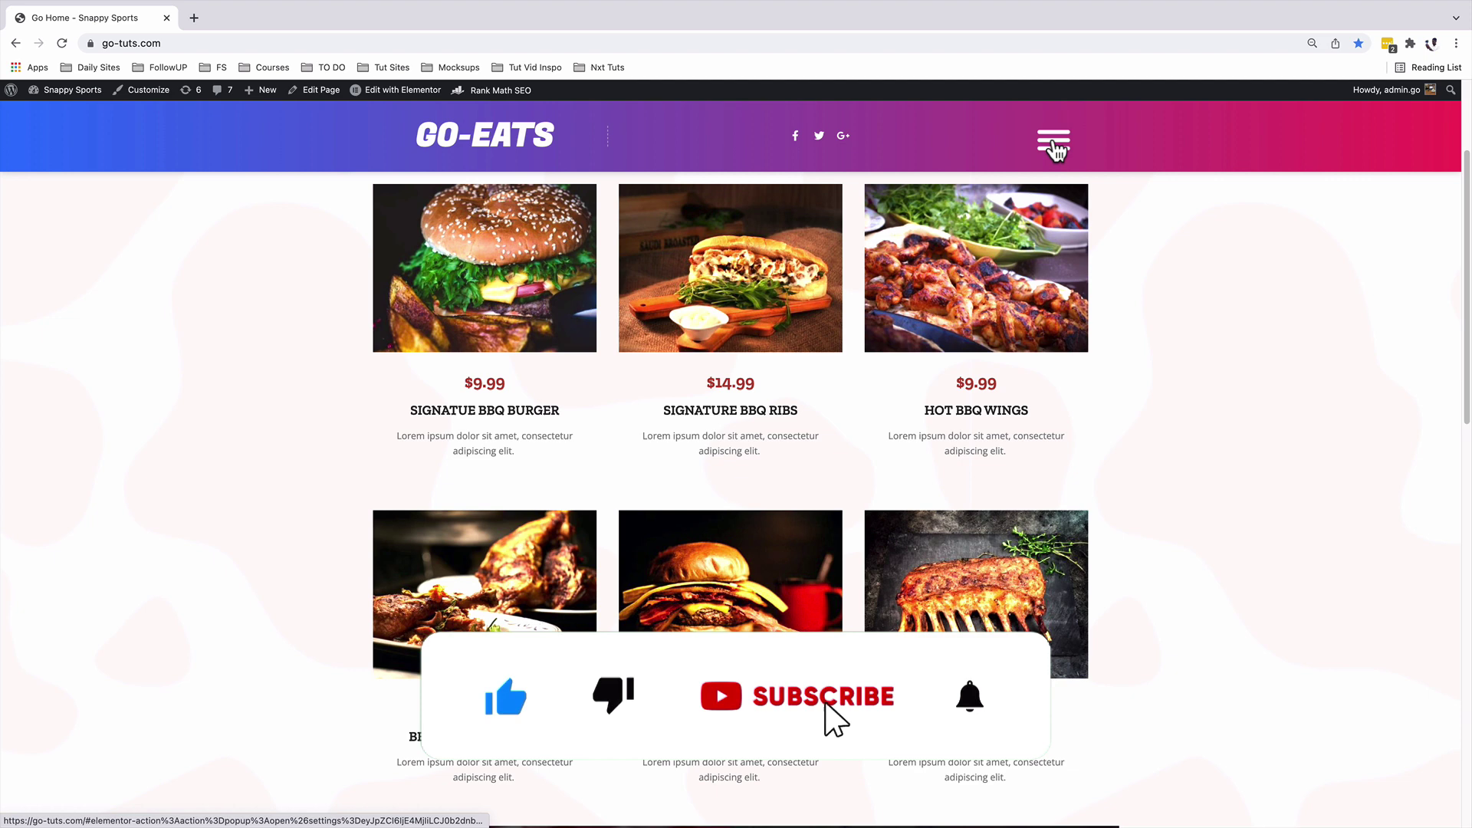
Check the live menu popup, then open the GO-EATS header template through Theme Builder
click(1052, 140)
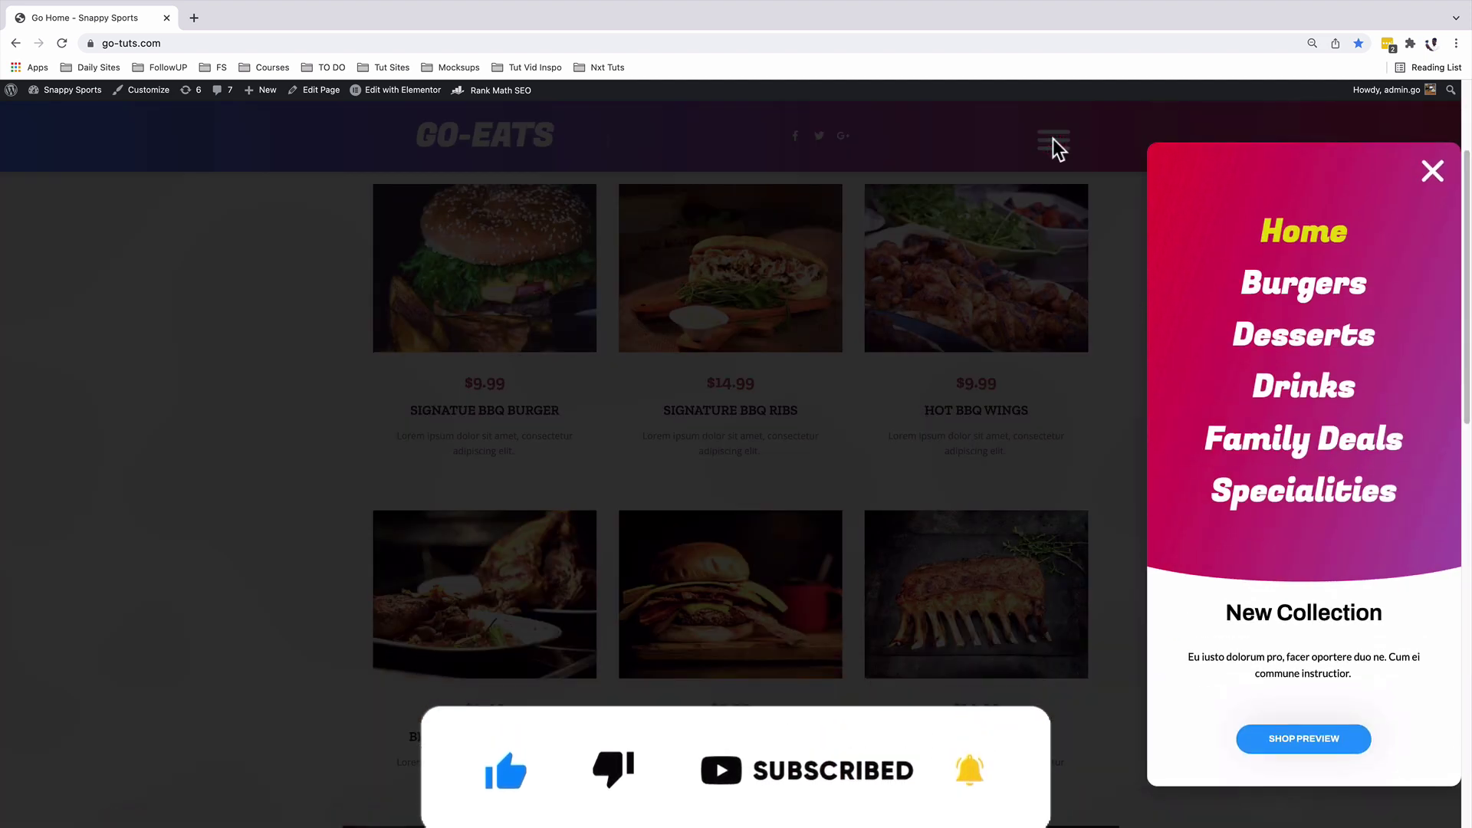
click(1052, 139)
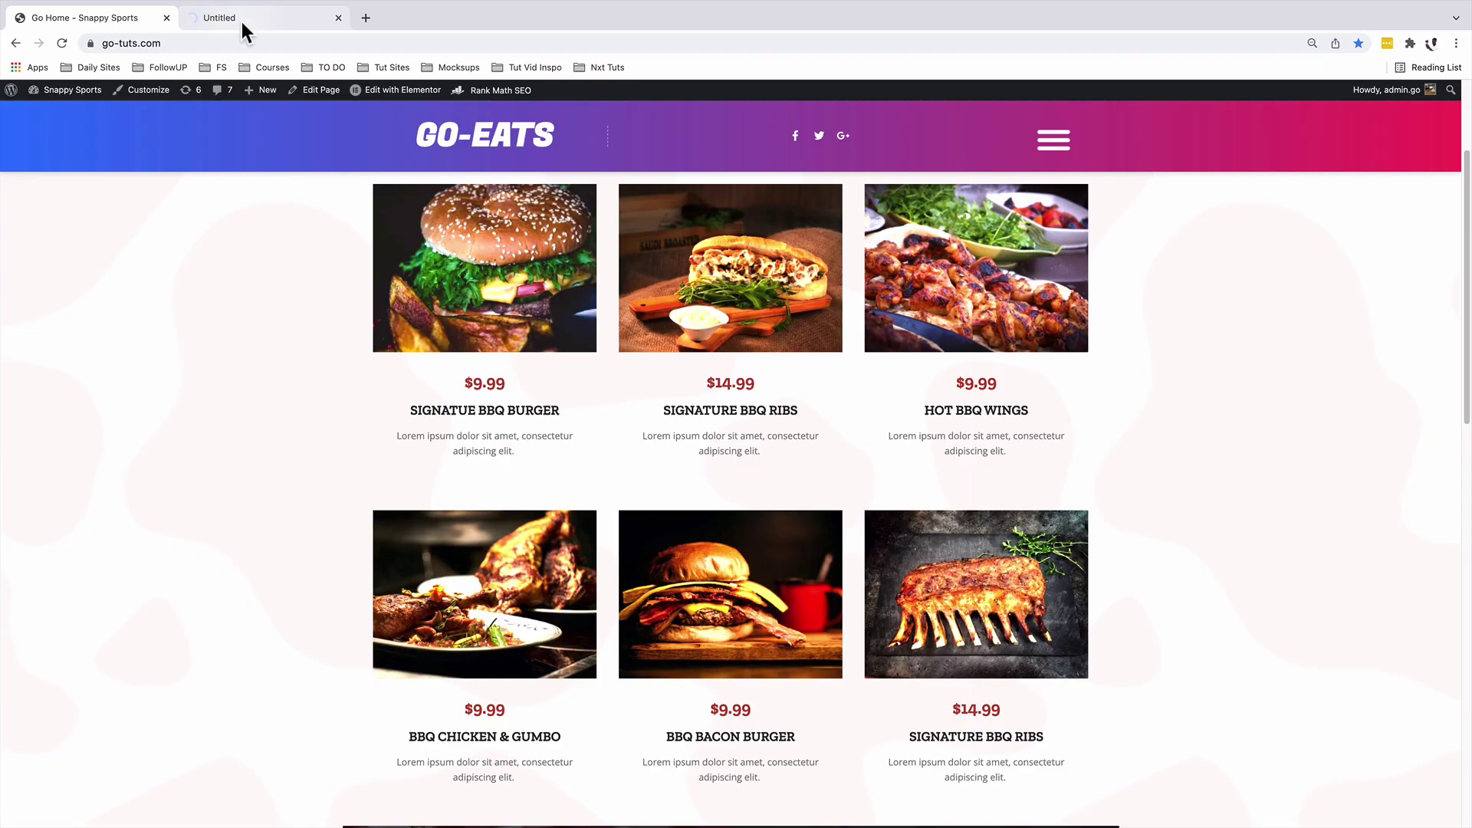
click(242, 20)
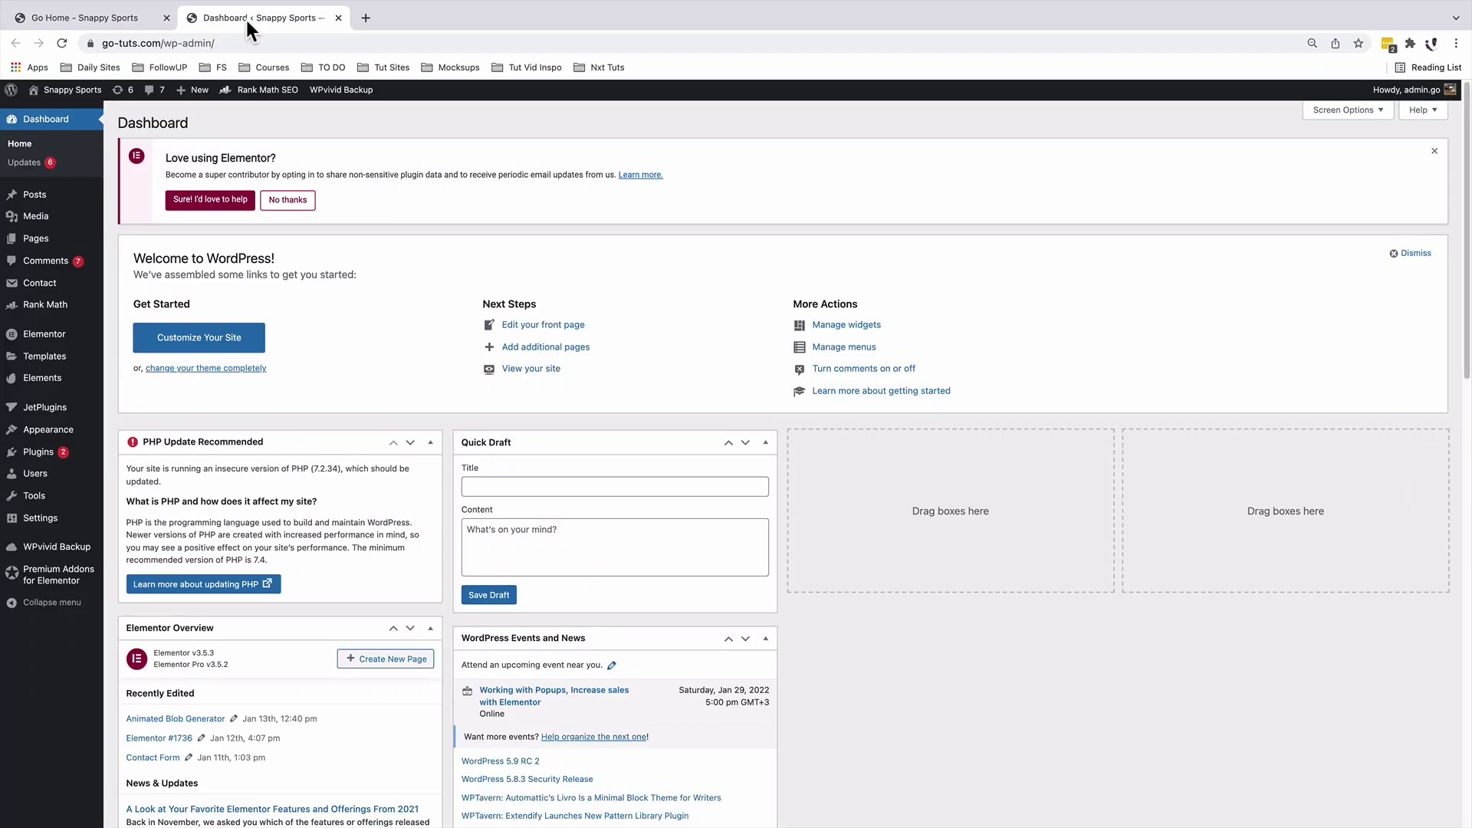
mouse_move(44, 358)
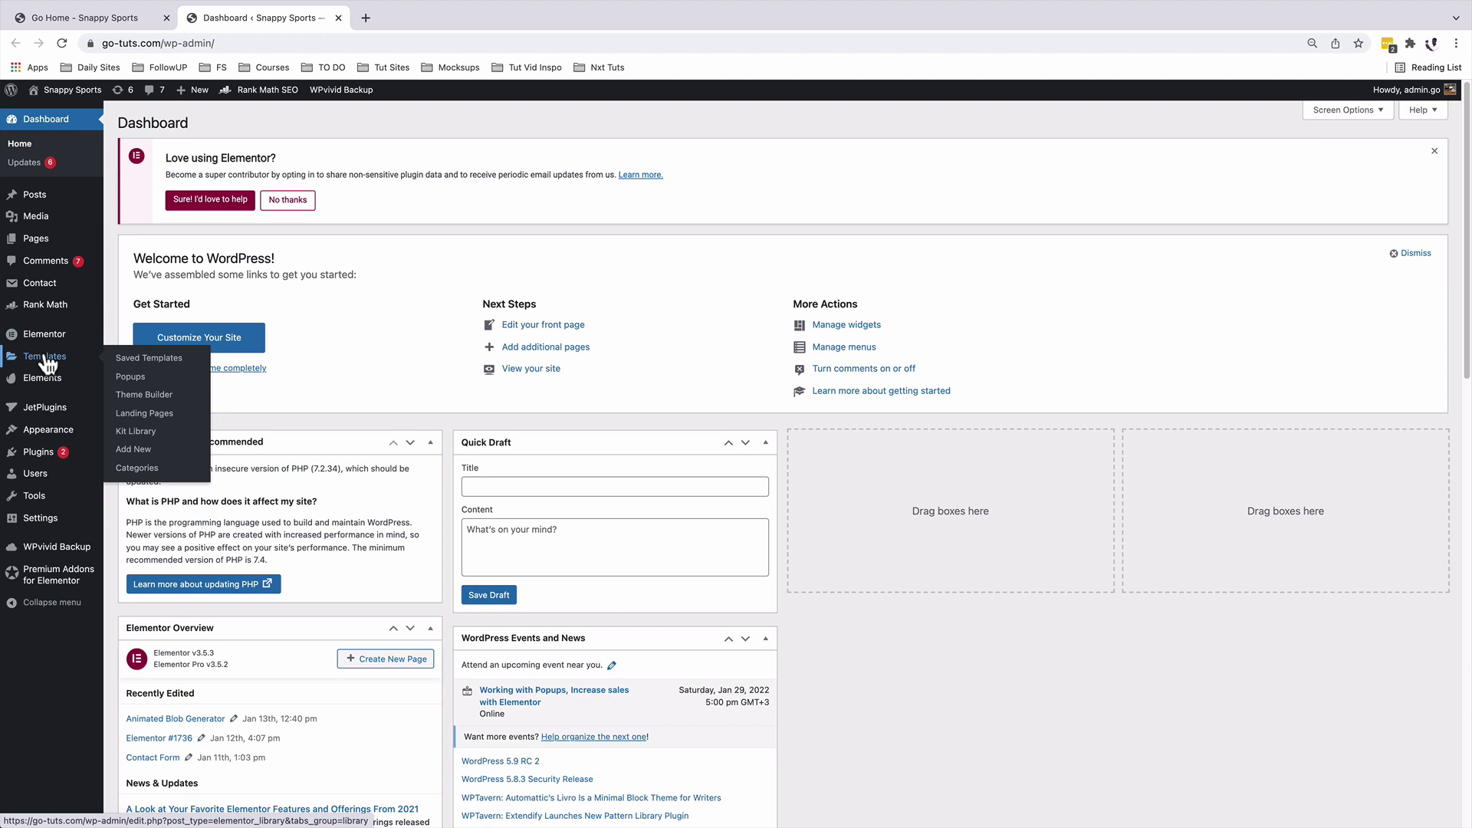
click(159, 397)
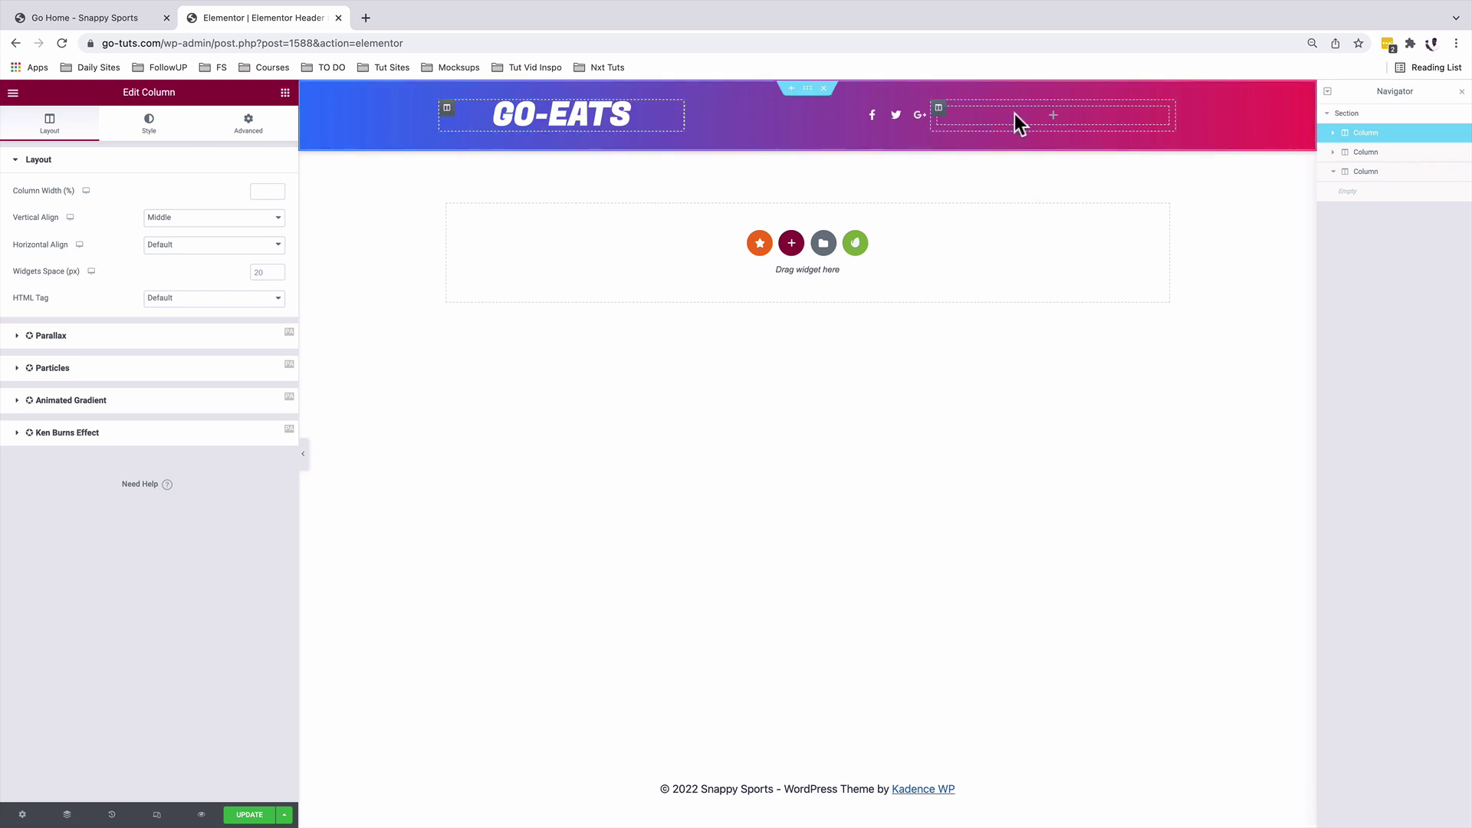
Add a Nav Menu widget to the header's empty right column
click(1053, 115)
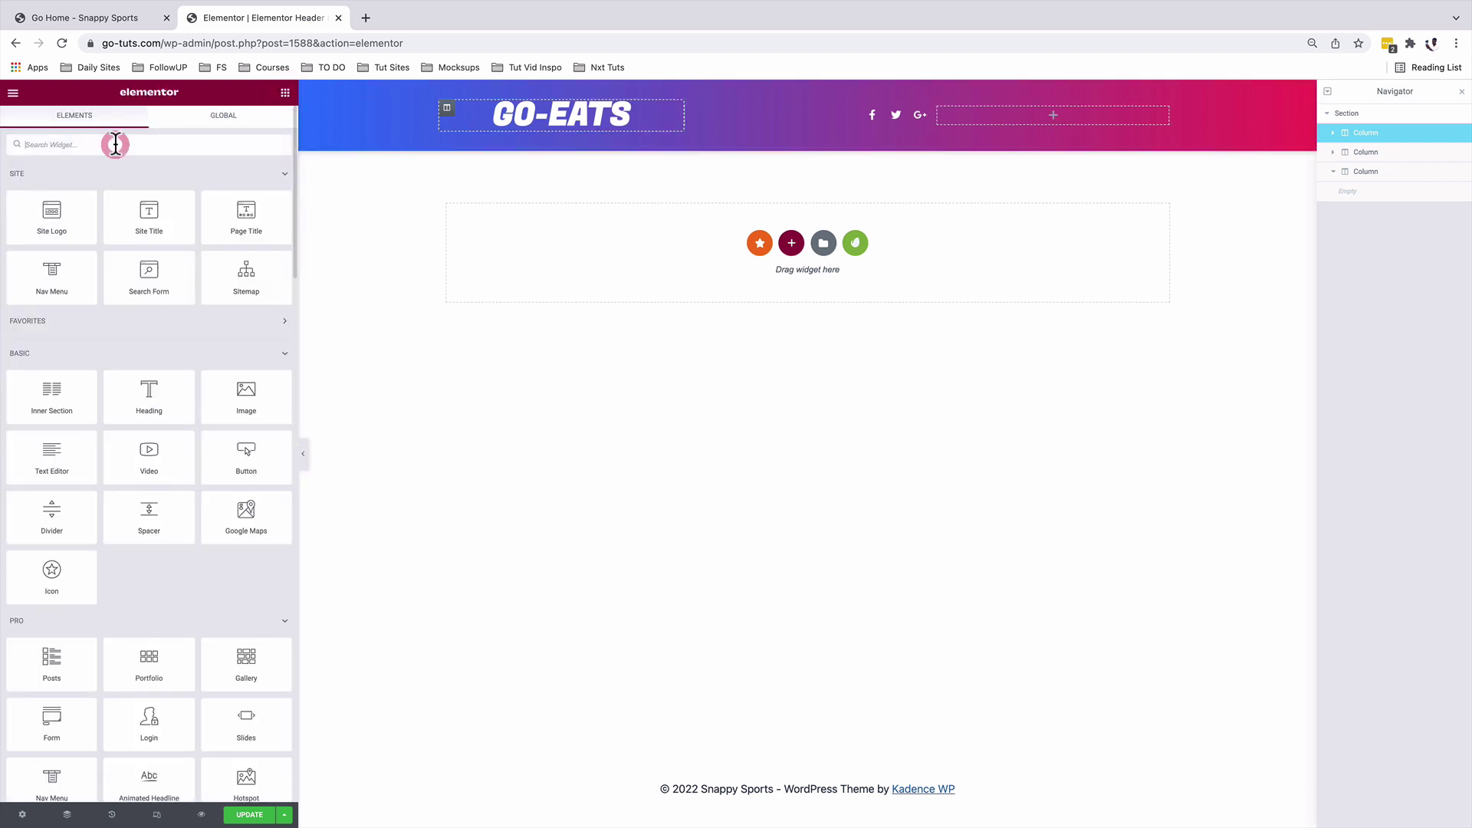
text(nam)
key(BackSpace)
key(BackSpace)
key(BackSpace)
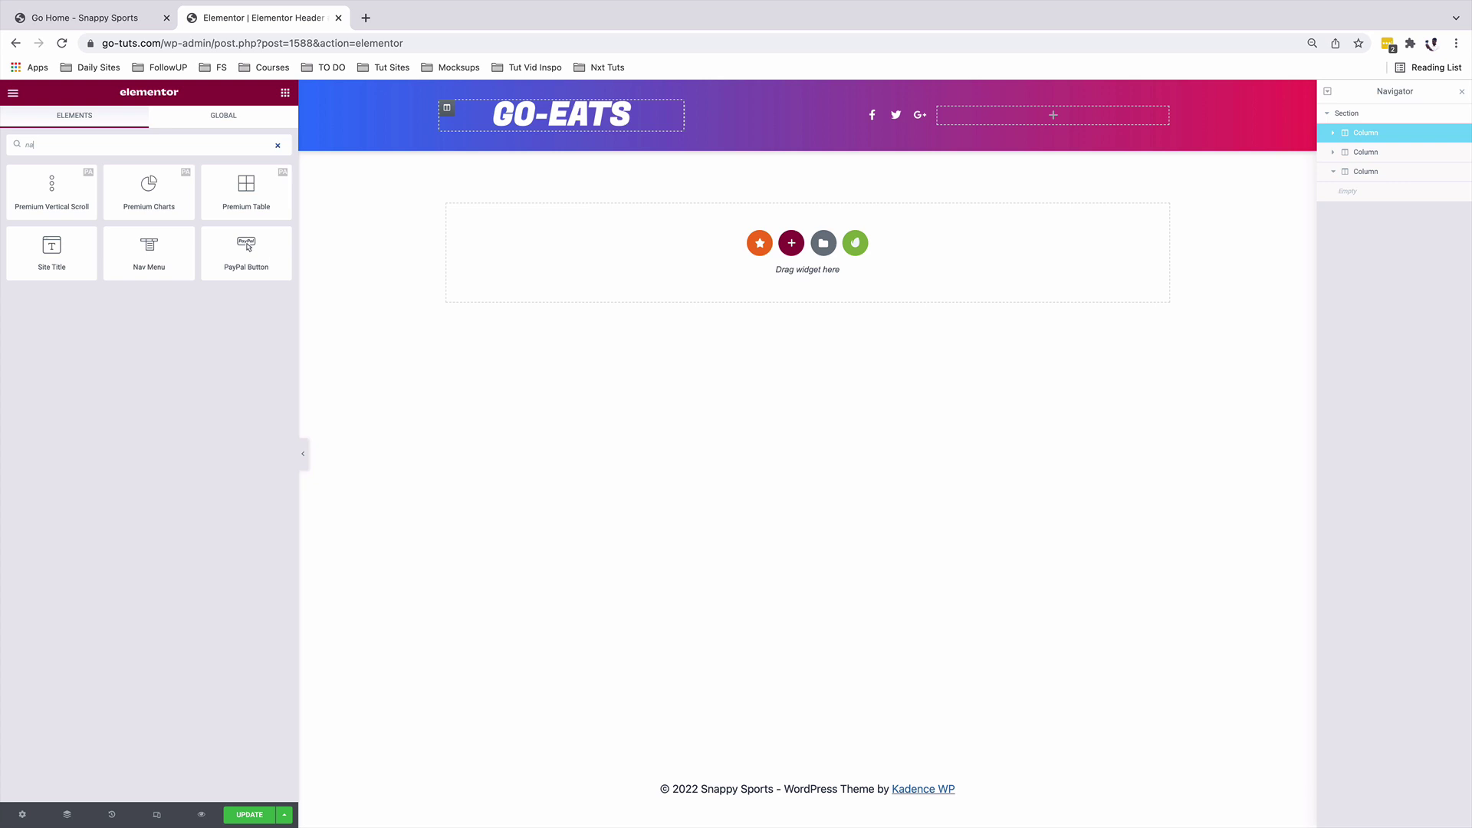
drag(49, 278, 1056, 130)
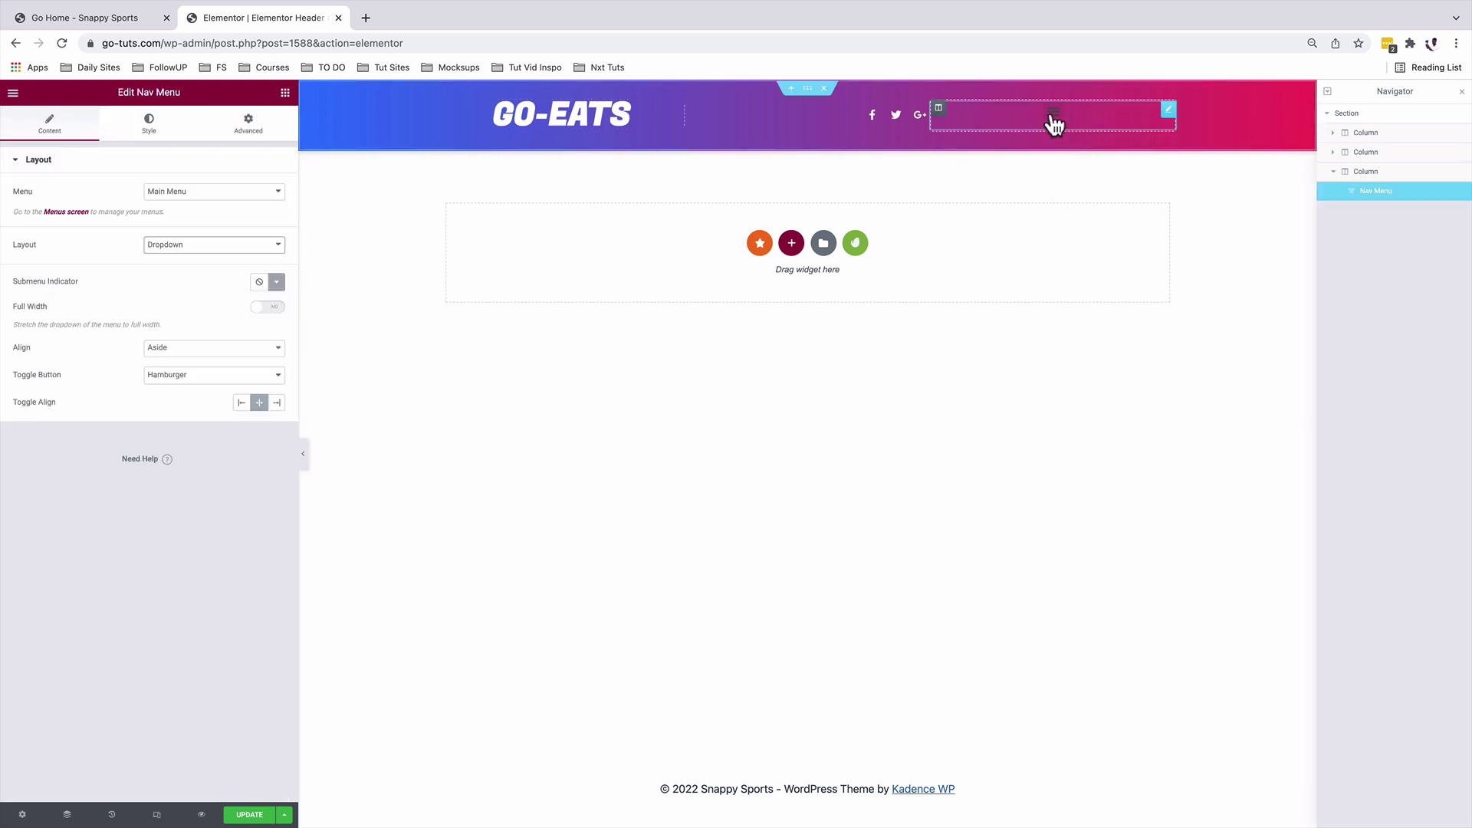
Preview the Nav Menu's hamburger dropdown a few times, then delete the widget via Navigator
click(1053, 117)
click(1055, 121)
click(1055, 120)
click(1056, 121)
click(1057, 123)
click(1057, 123)
right_click(1366, 193)
click(1397, 357)
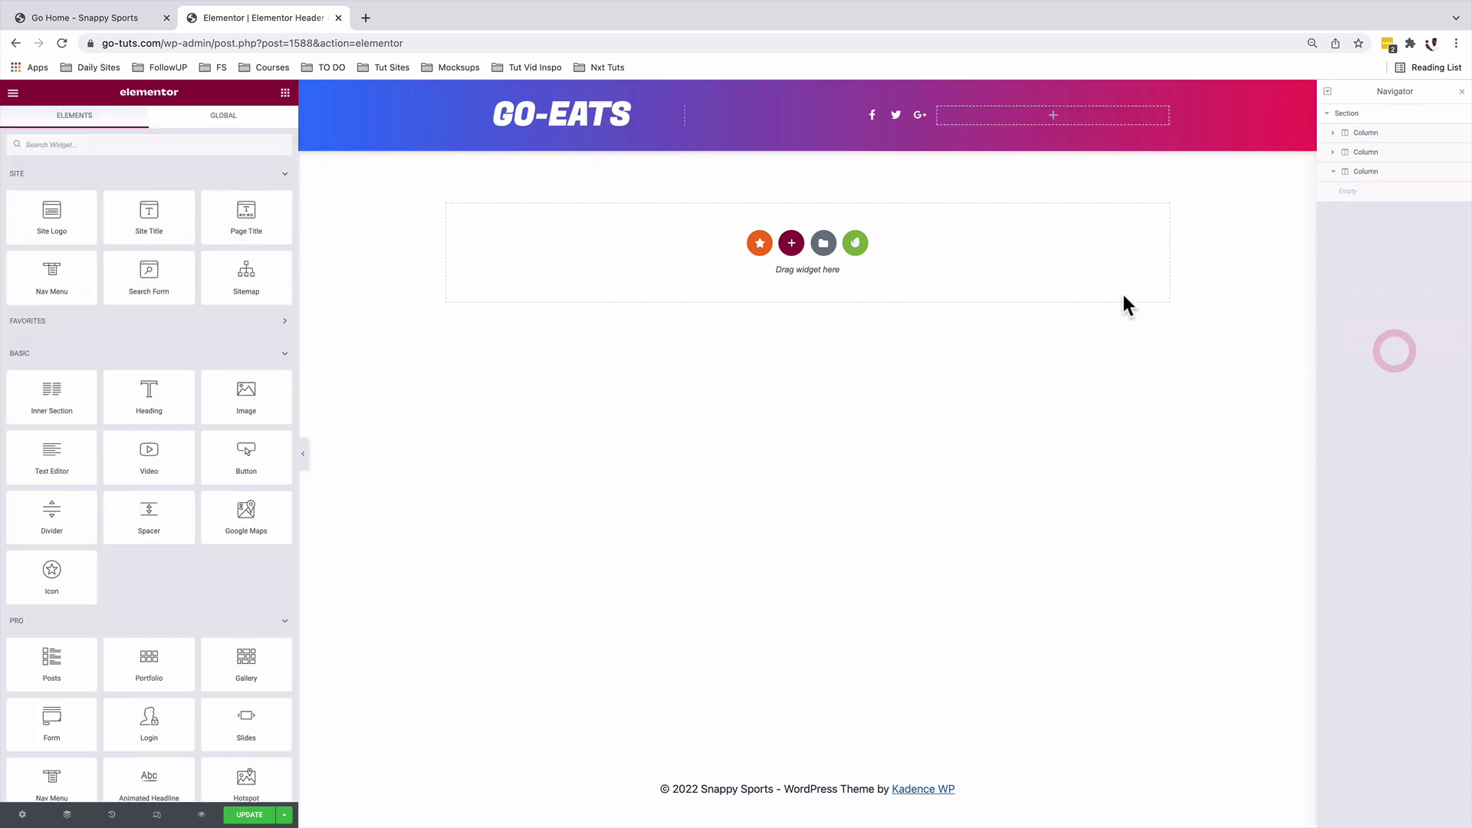
Go to LottieFiles in a new tab and open the Hamburger Menu to Back Arrow animation
click(365, 18)
text(lot)
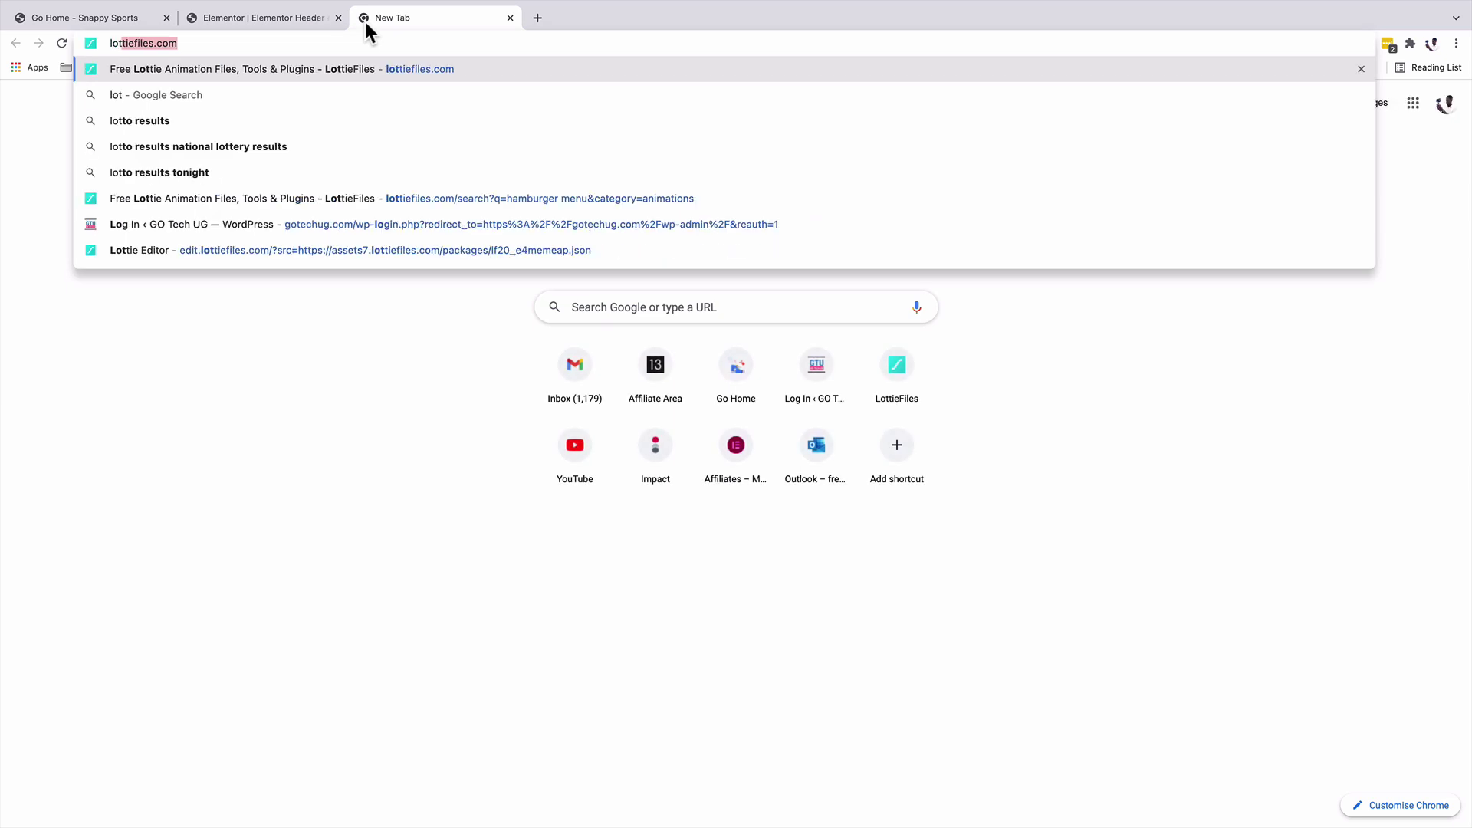
key(Return)
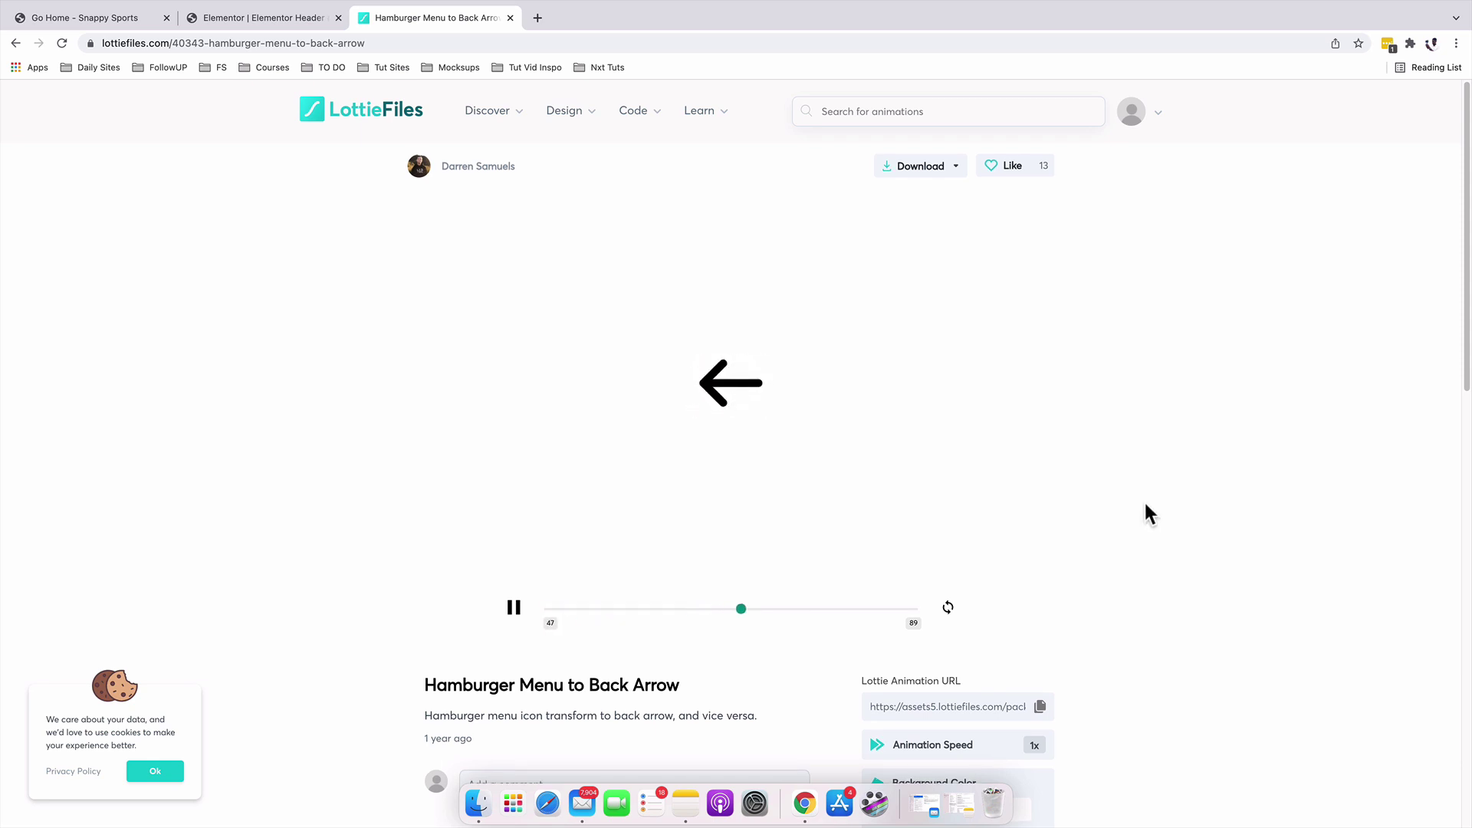
scroll(1141, 502, down, 1)
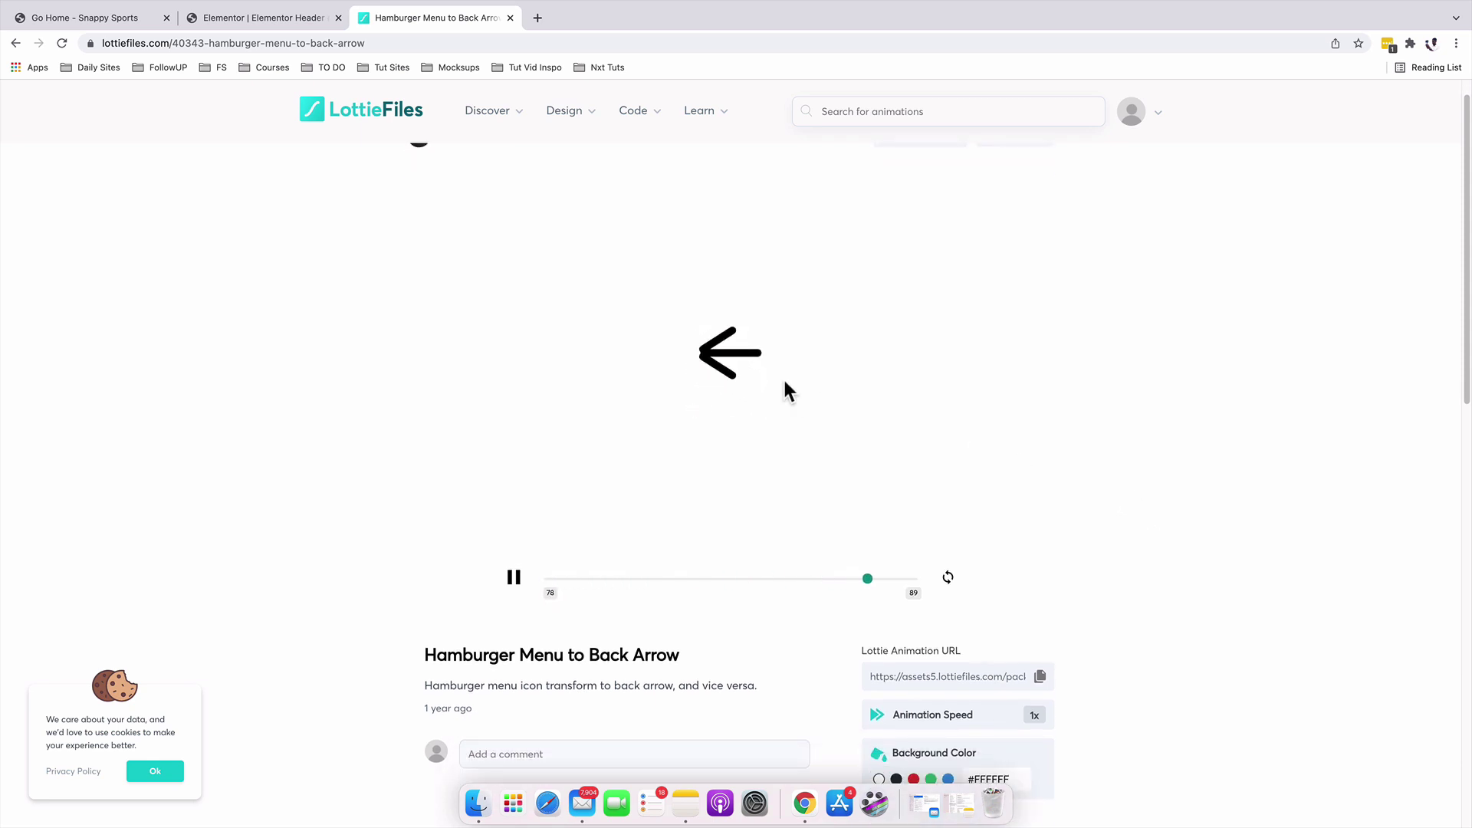
scroll(1098, 477, down, 5)
scroll(1098, 474, up, 4)
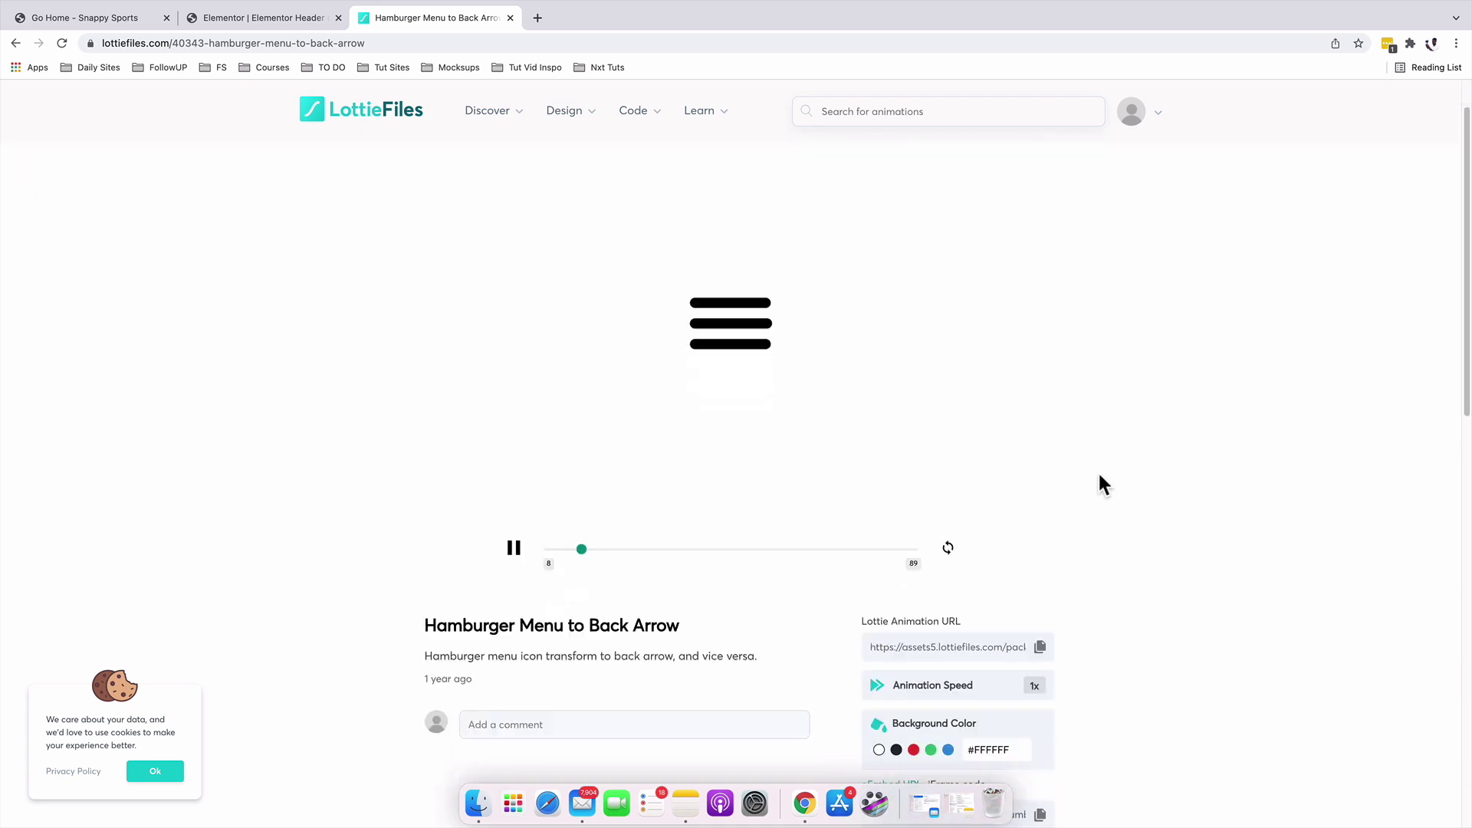
scroll(1099, 475, down, 3)
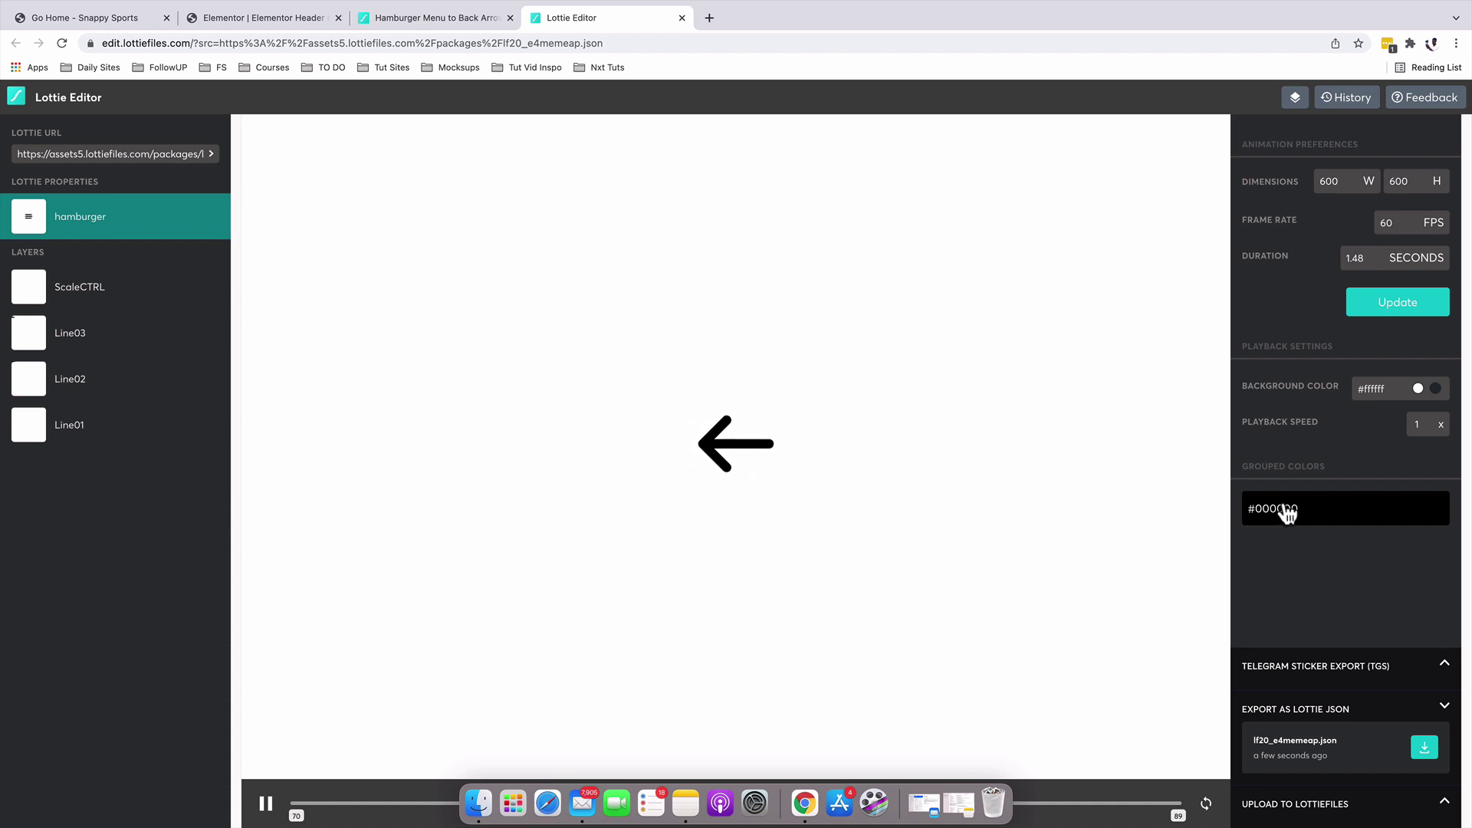
Recolour the animation from #000000 to white #FFFFFF and download it as Lottie JSON
click(1319, 517)
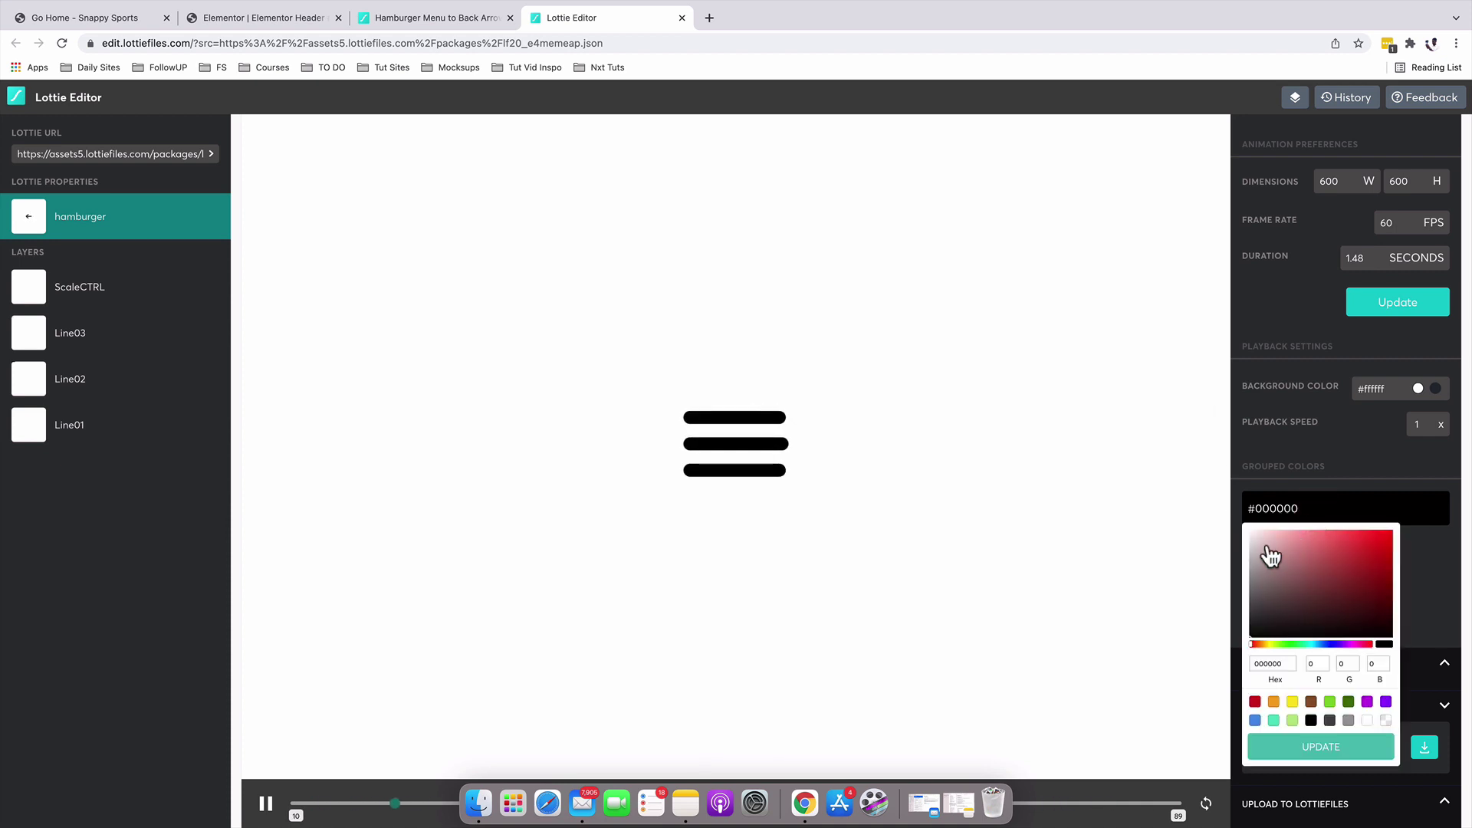
click(1250, 531)
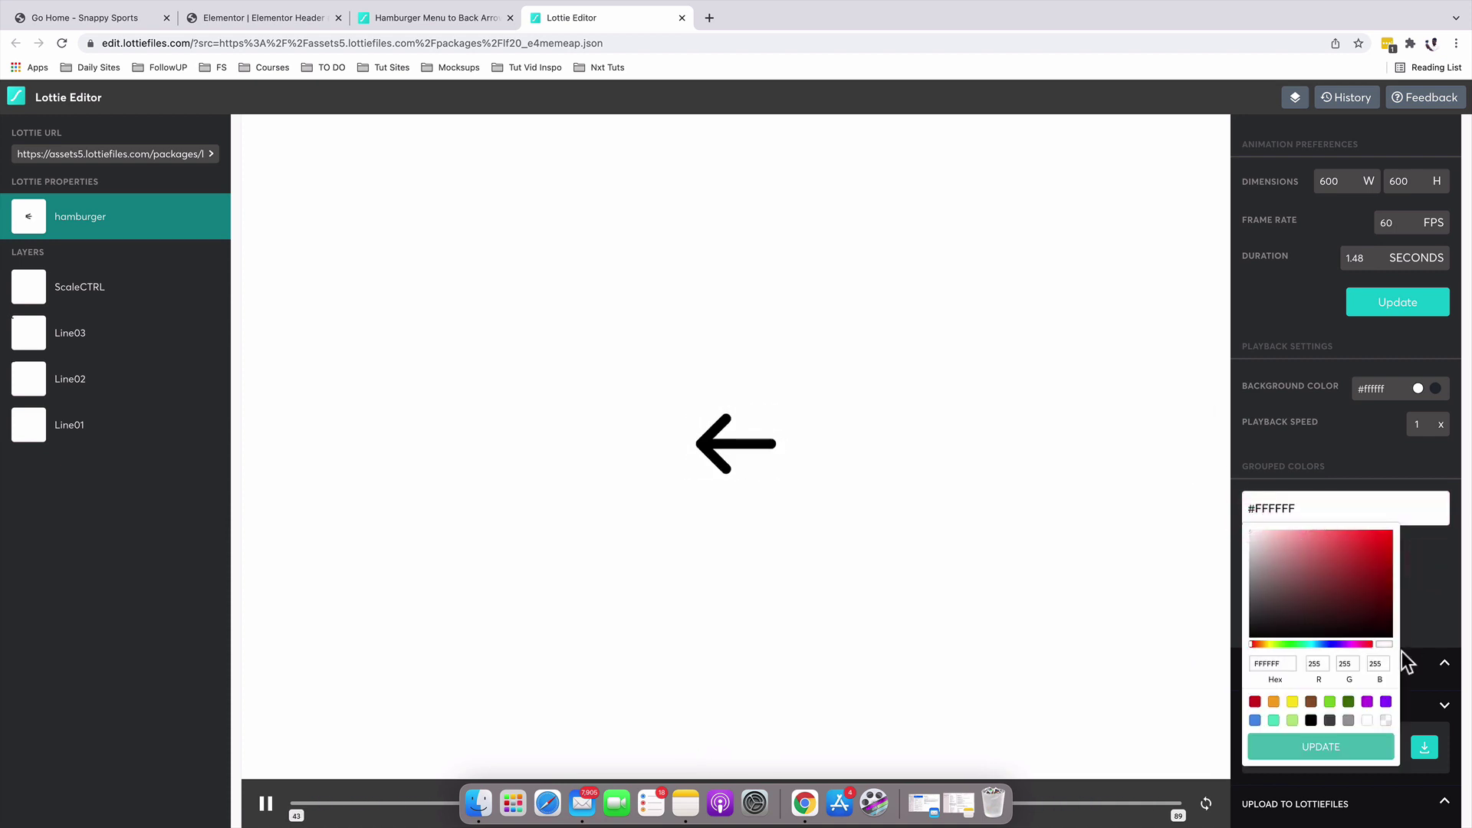
click(1327, 738)
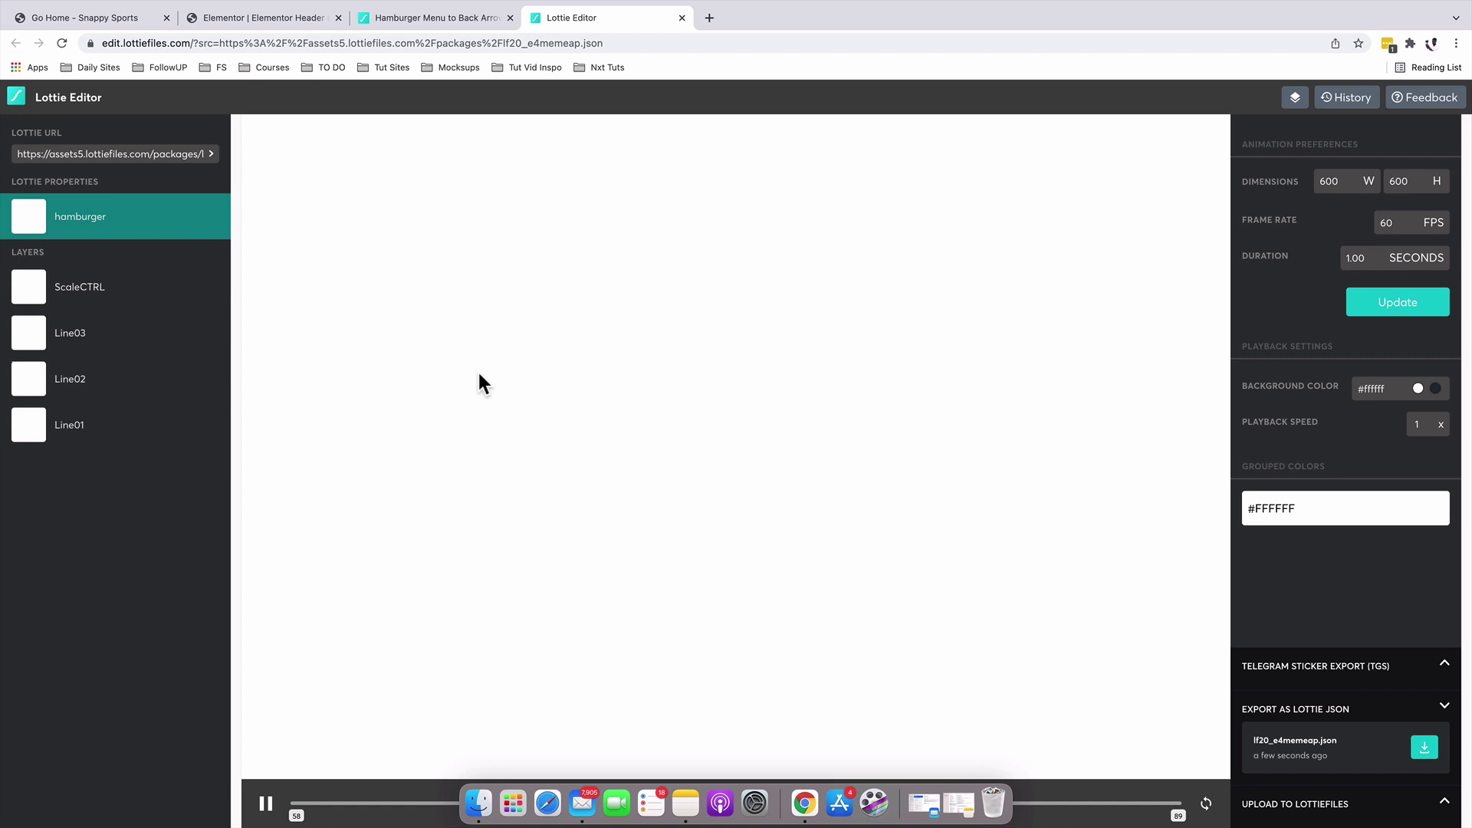
click(1425, 751)
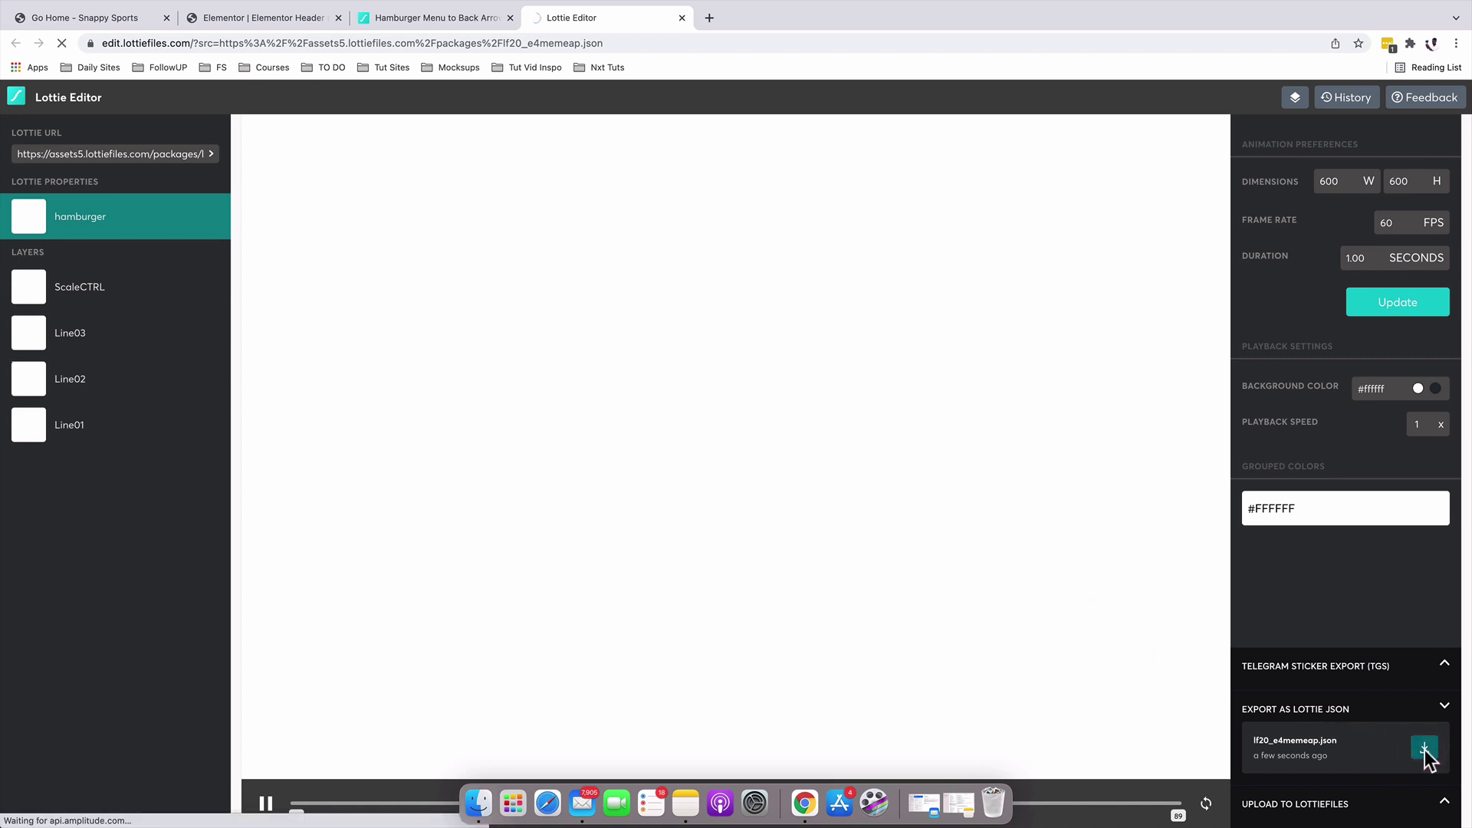
Add a Lottie widget to the header's empty right column
click(327, 23)
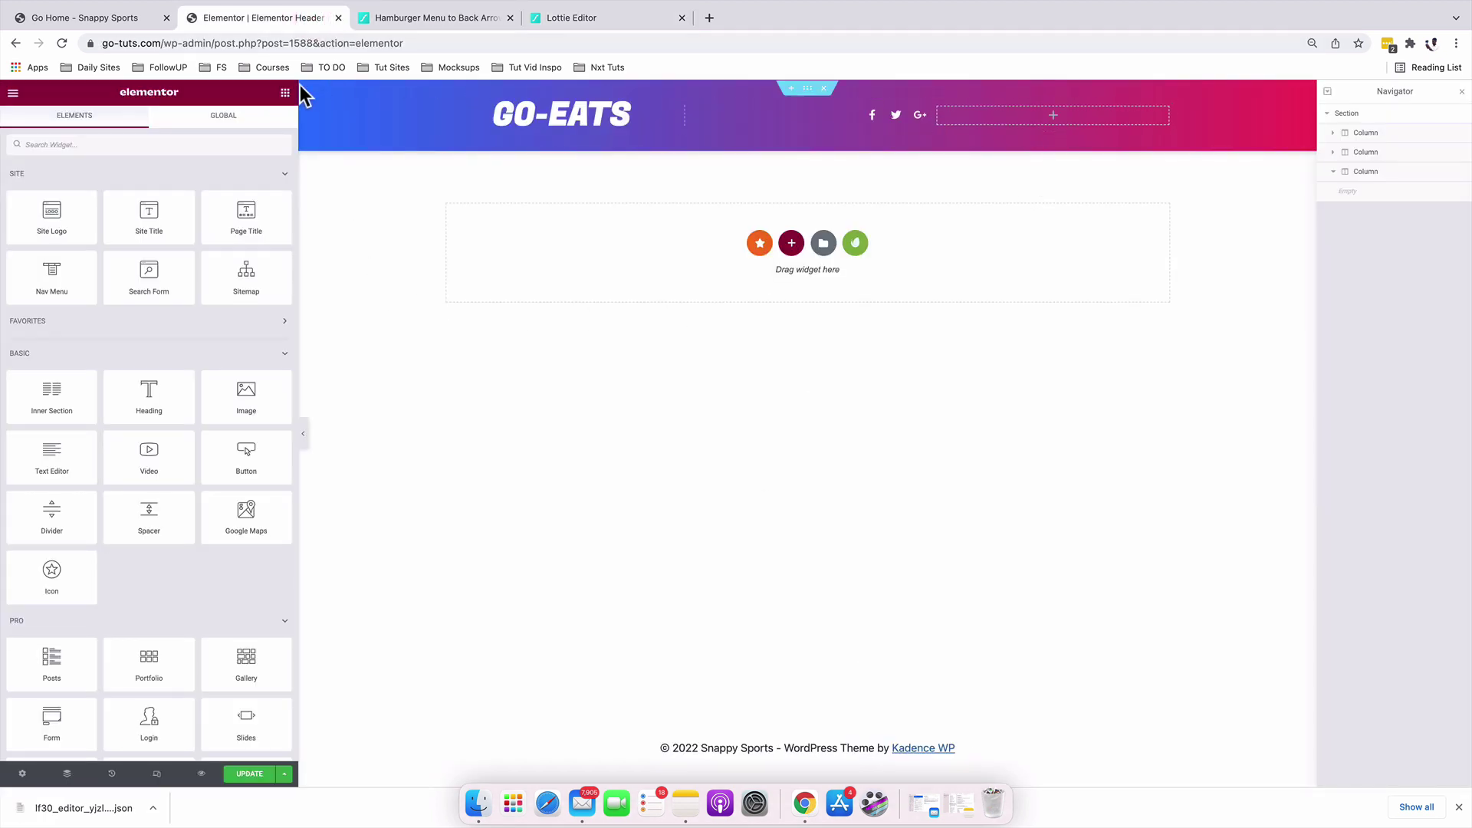
click(203, 151)
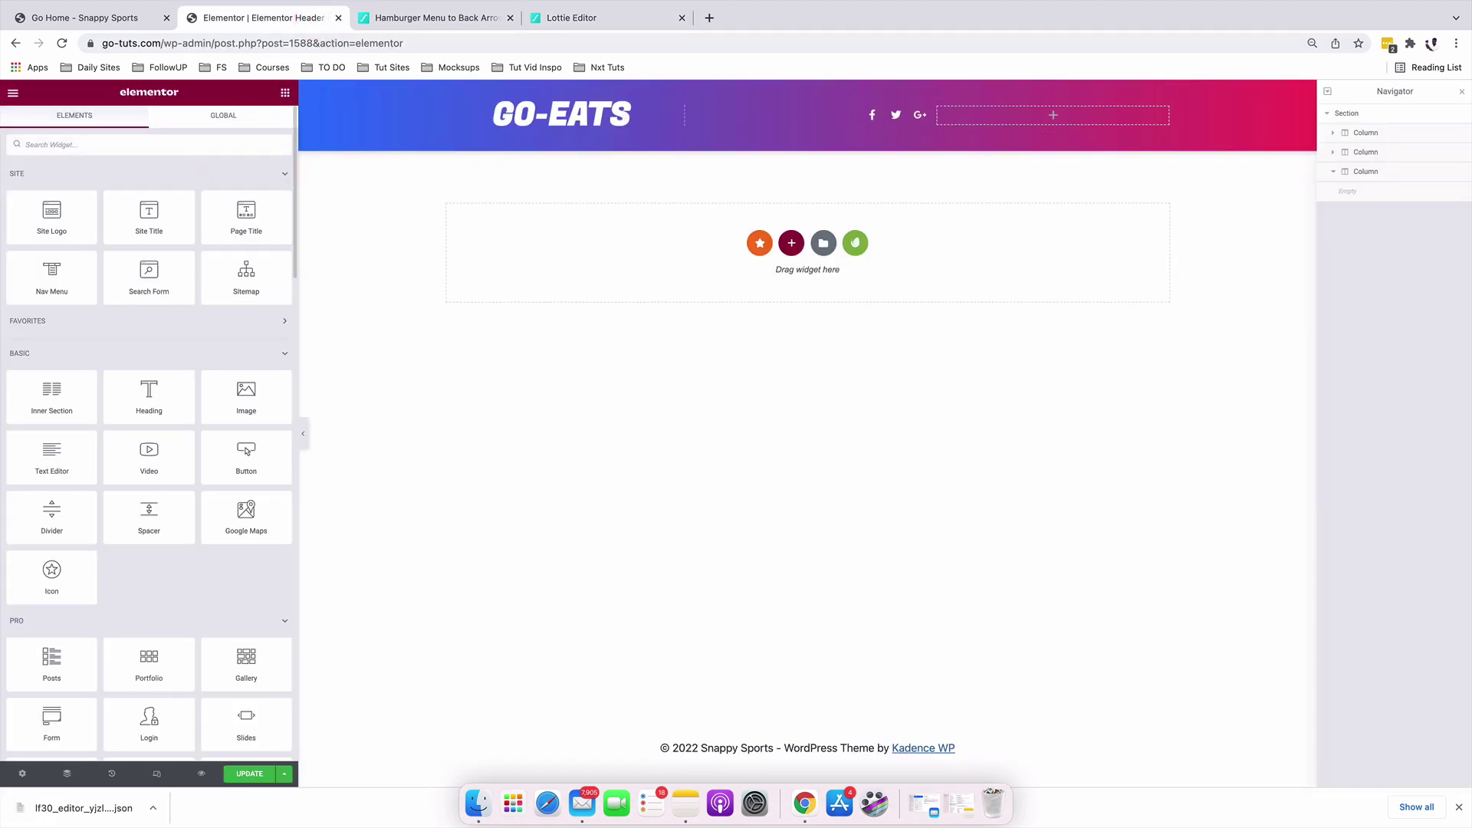
text(lot)
drag(51, 247, 1080, 124)
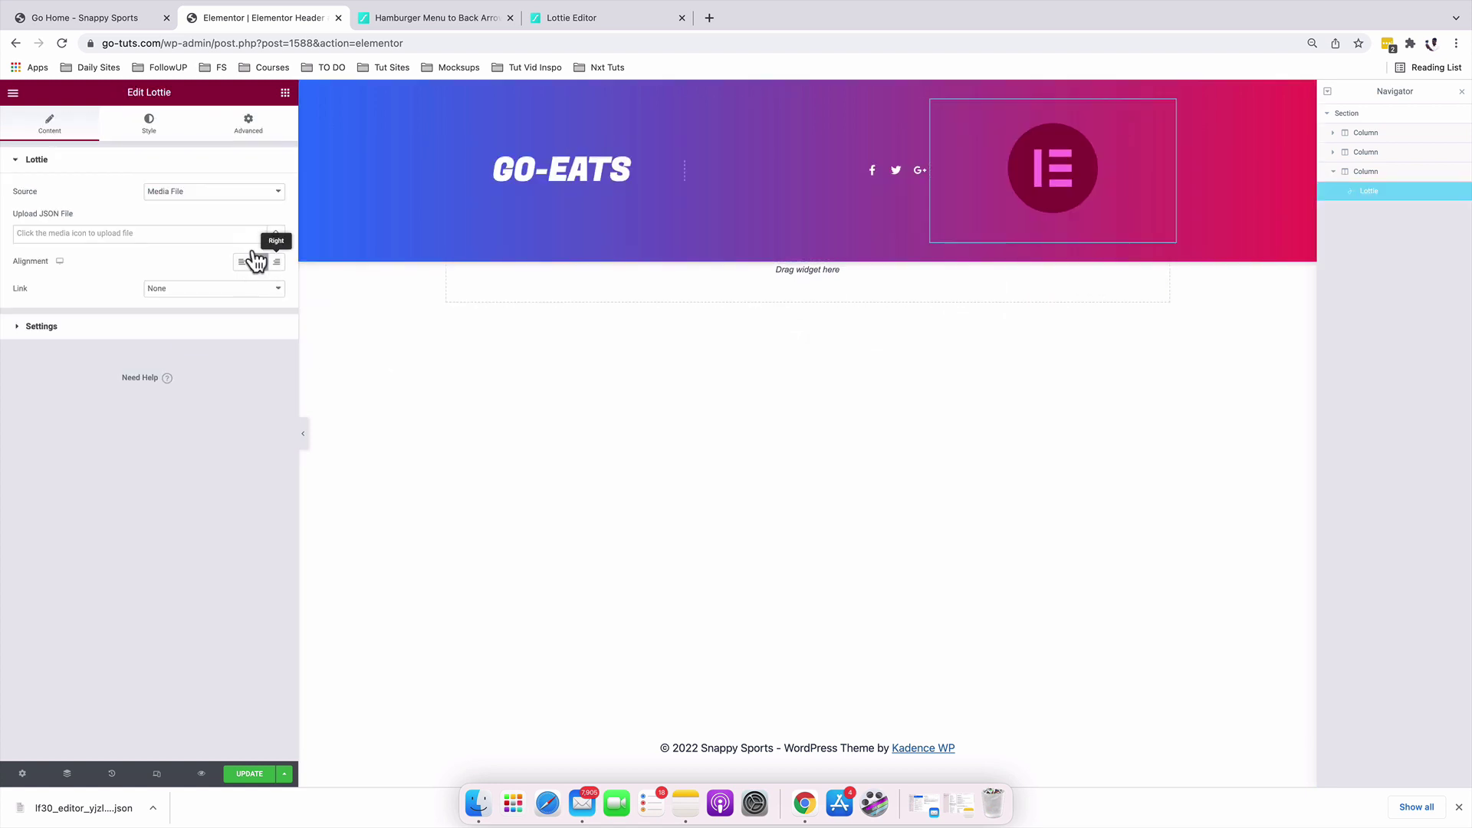
Try an External URL source copied from Lottie Editor, then switch the source to Media File
click(177, 201)
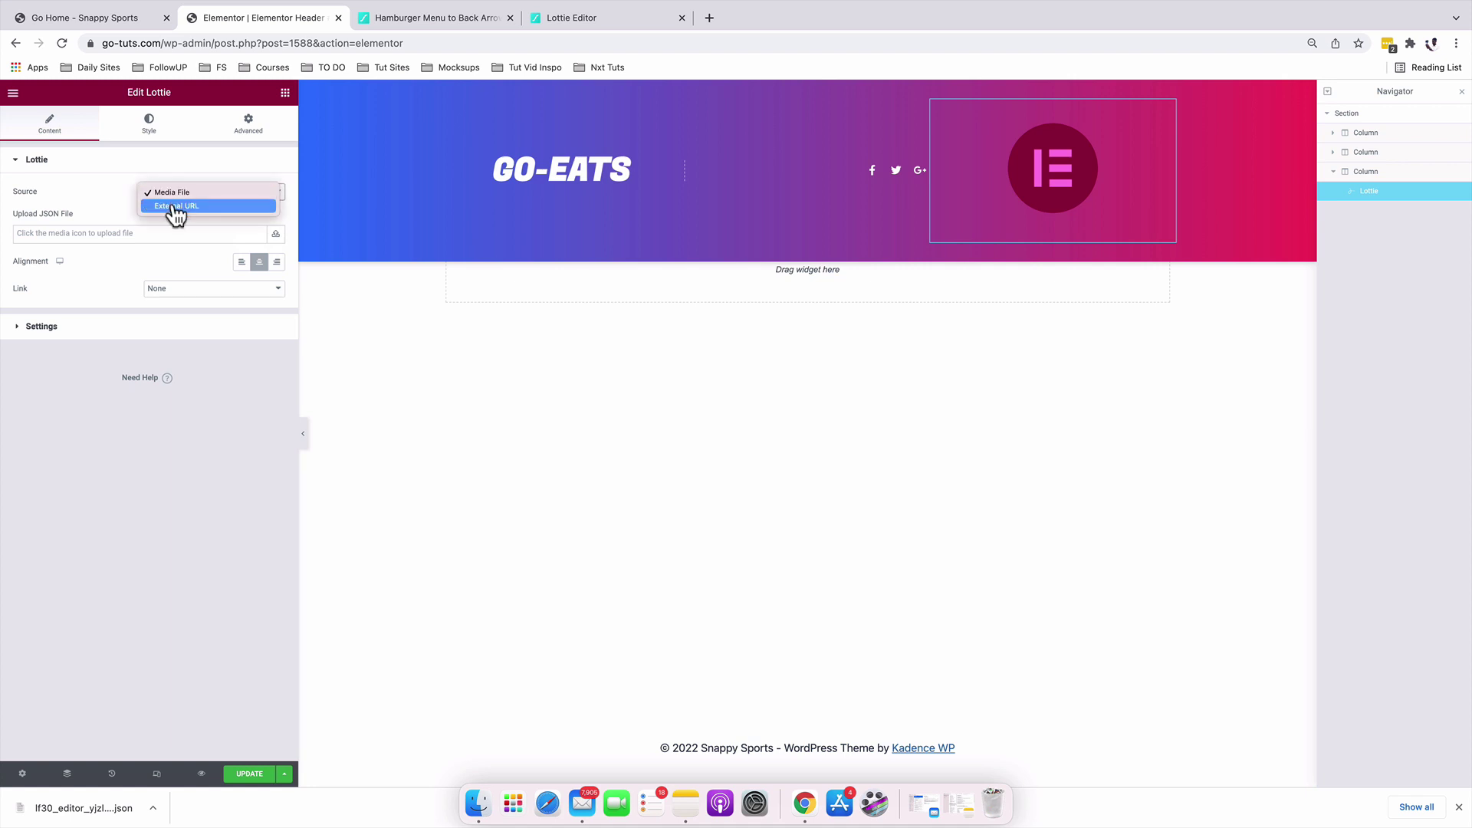
click(178, 206)
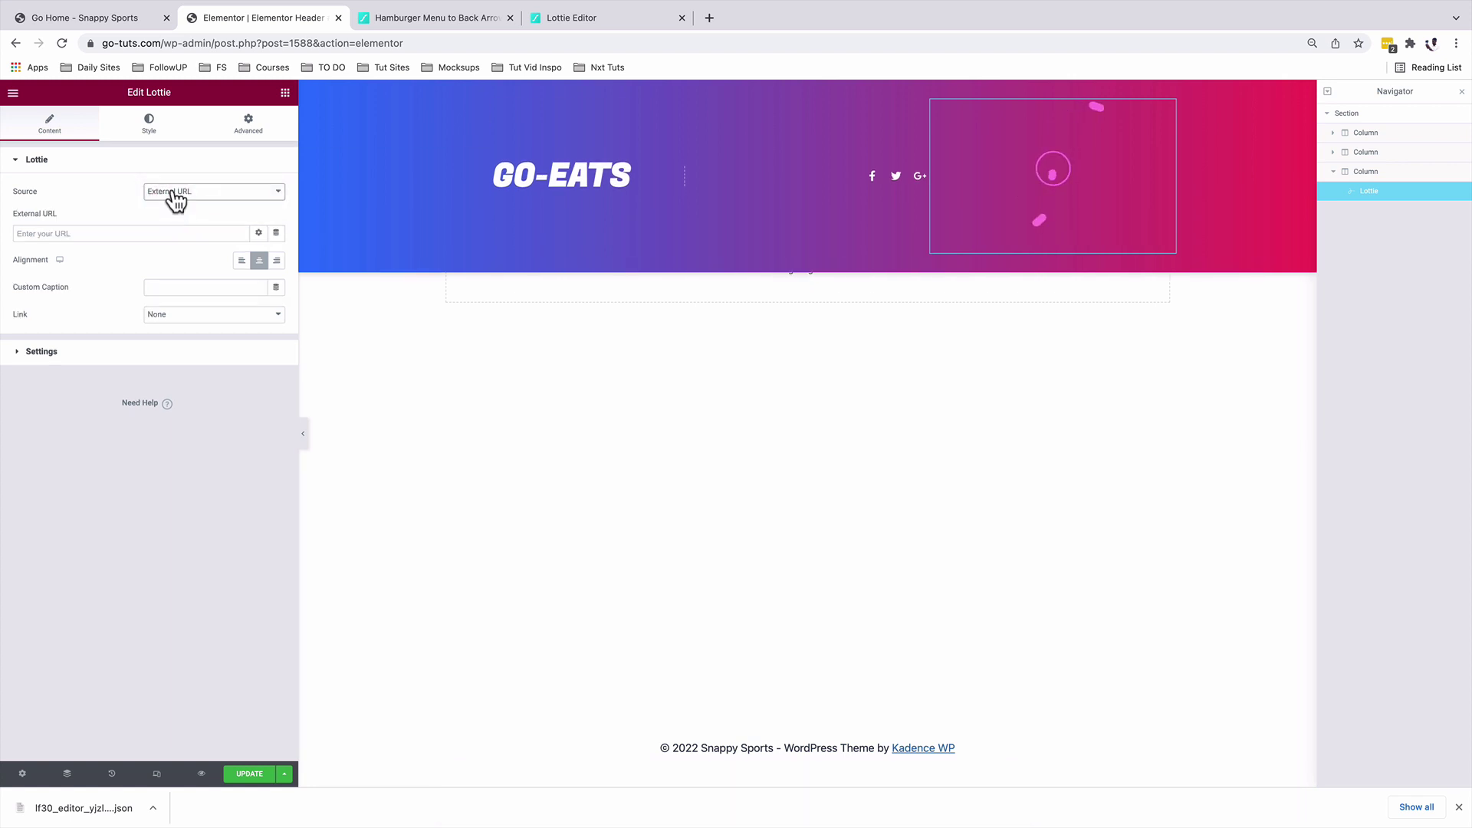
key(super+4)
triple_click(77, 153)
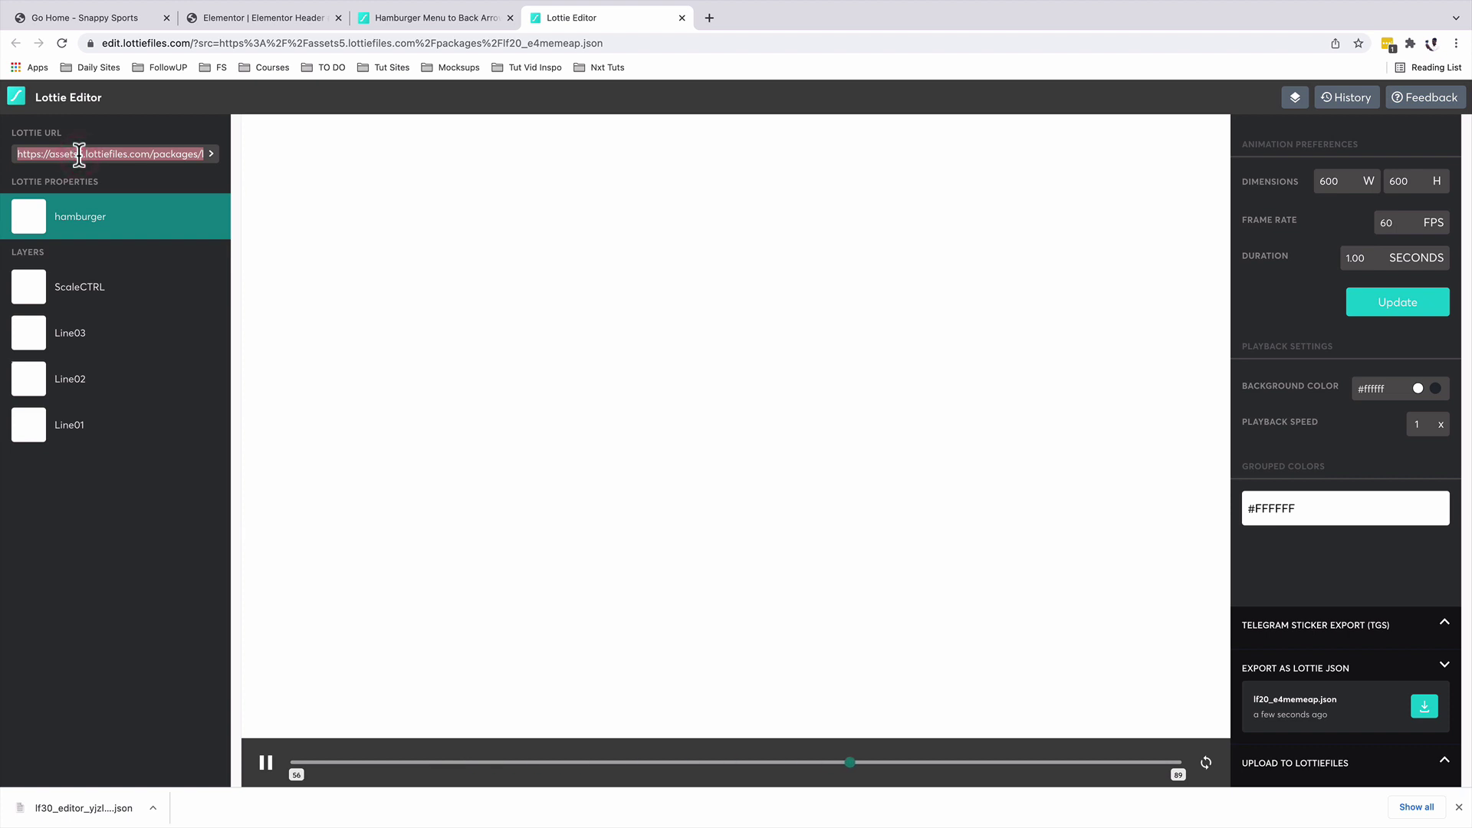
key(super+2)
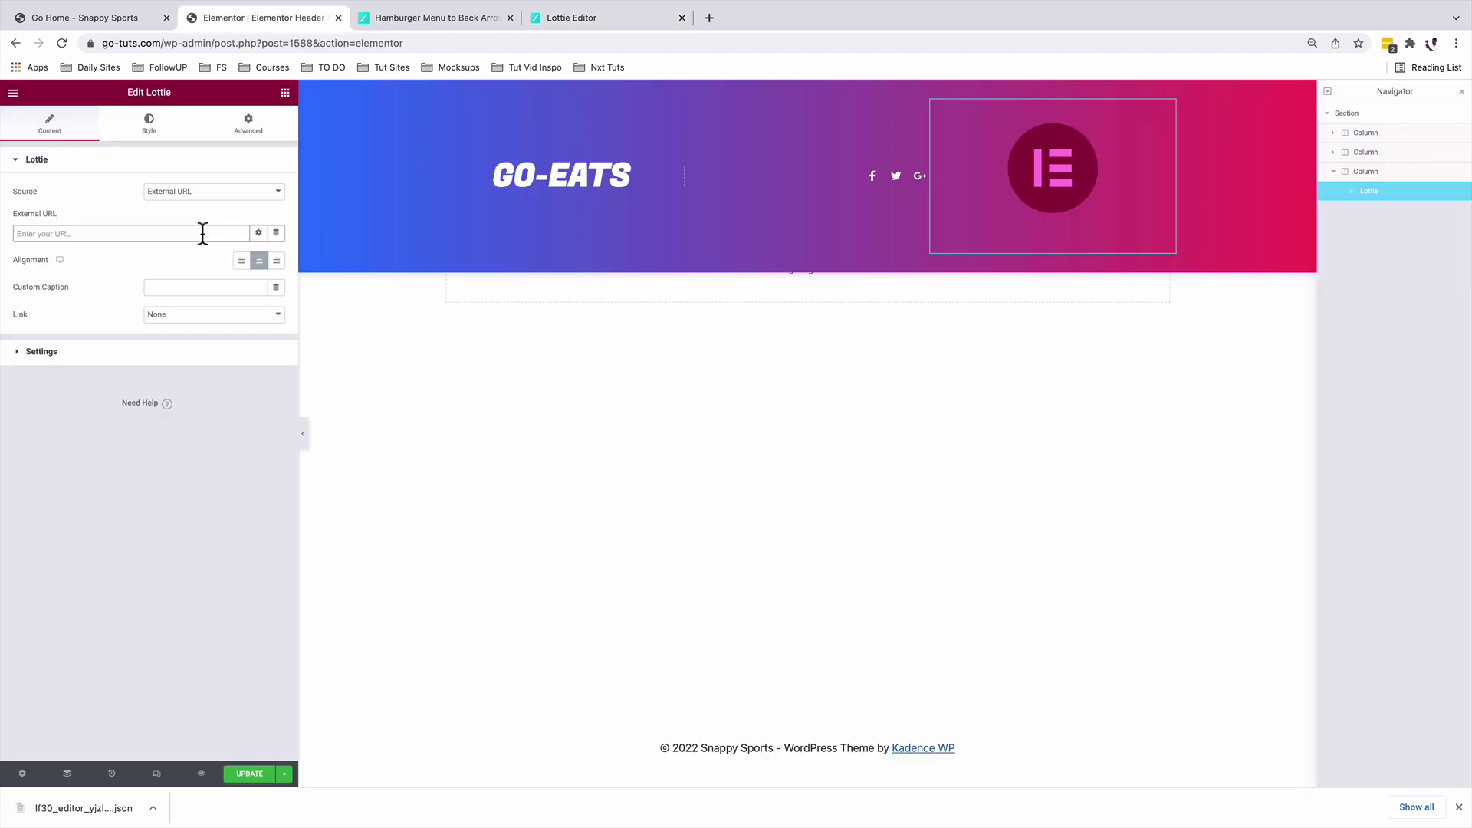
click(198, 199)
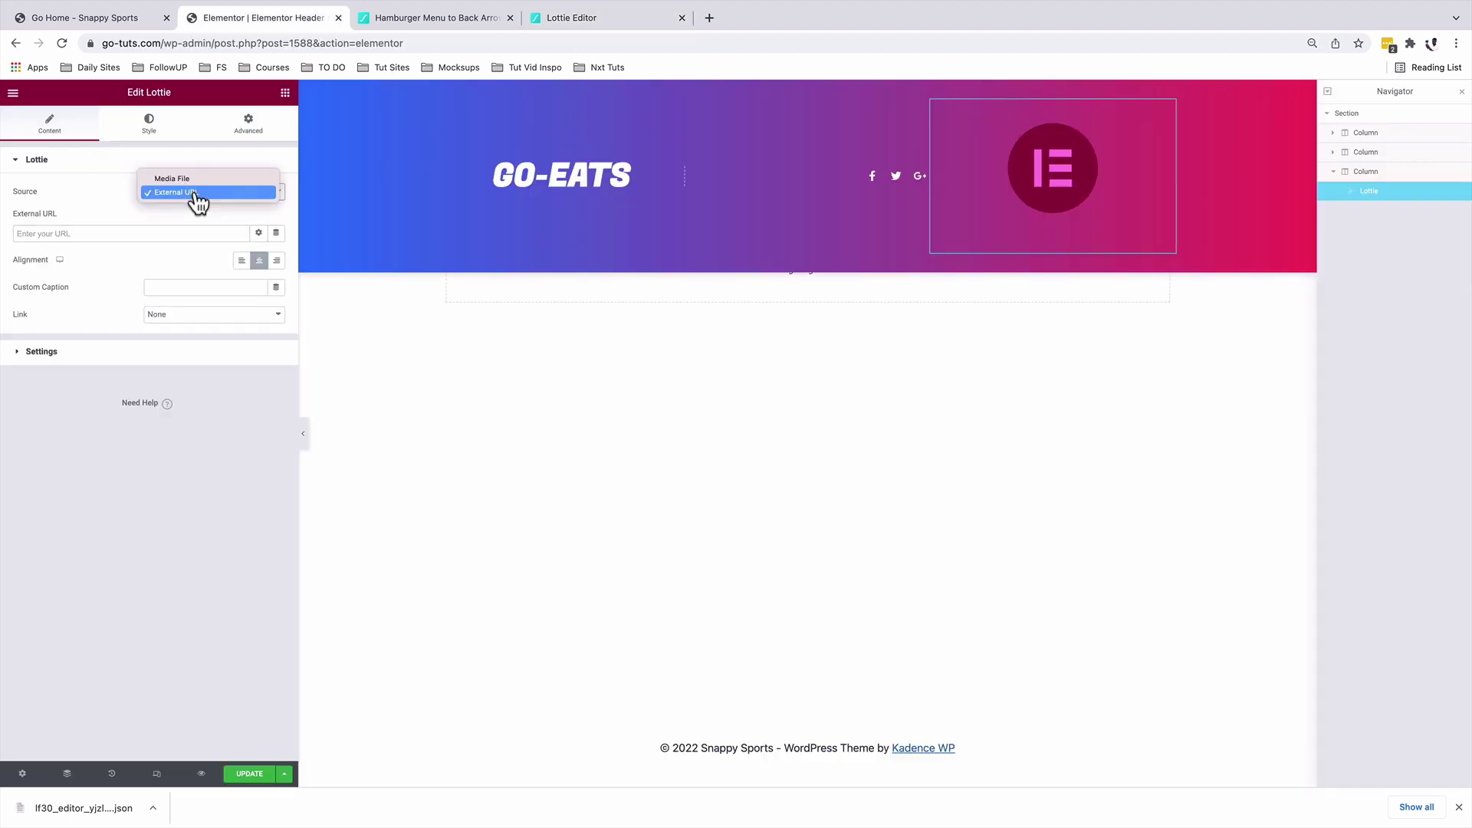
click(197, 180)
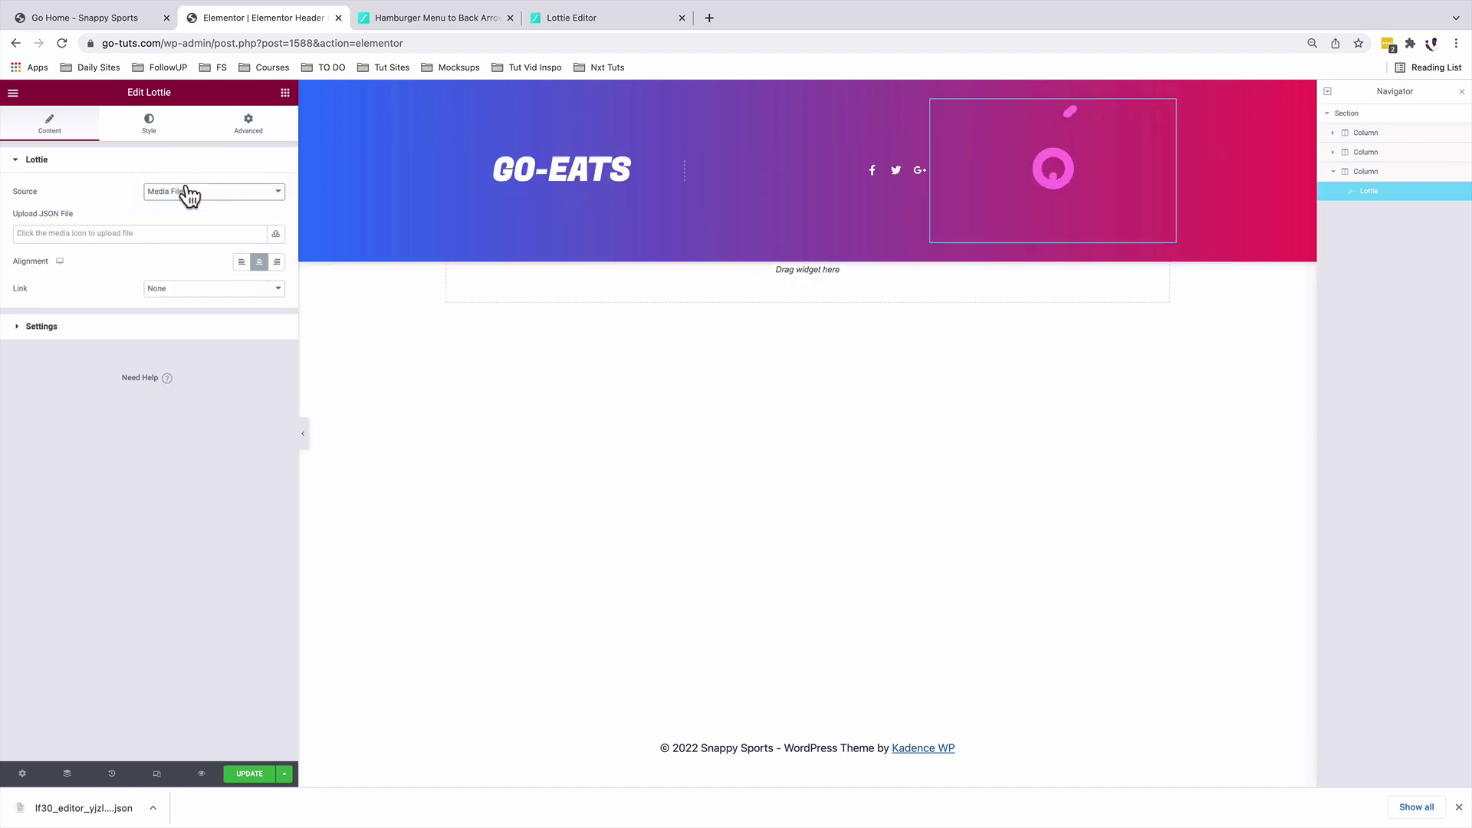
Insert lf30_editor_pkazw3tp.json from the Media Library into the Lottie widget
click(274, 234)
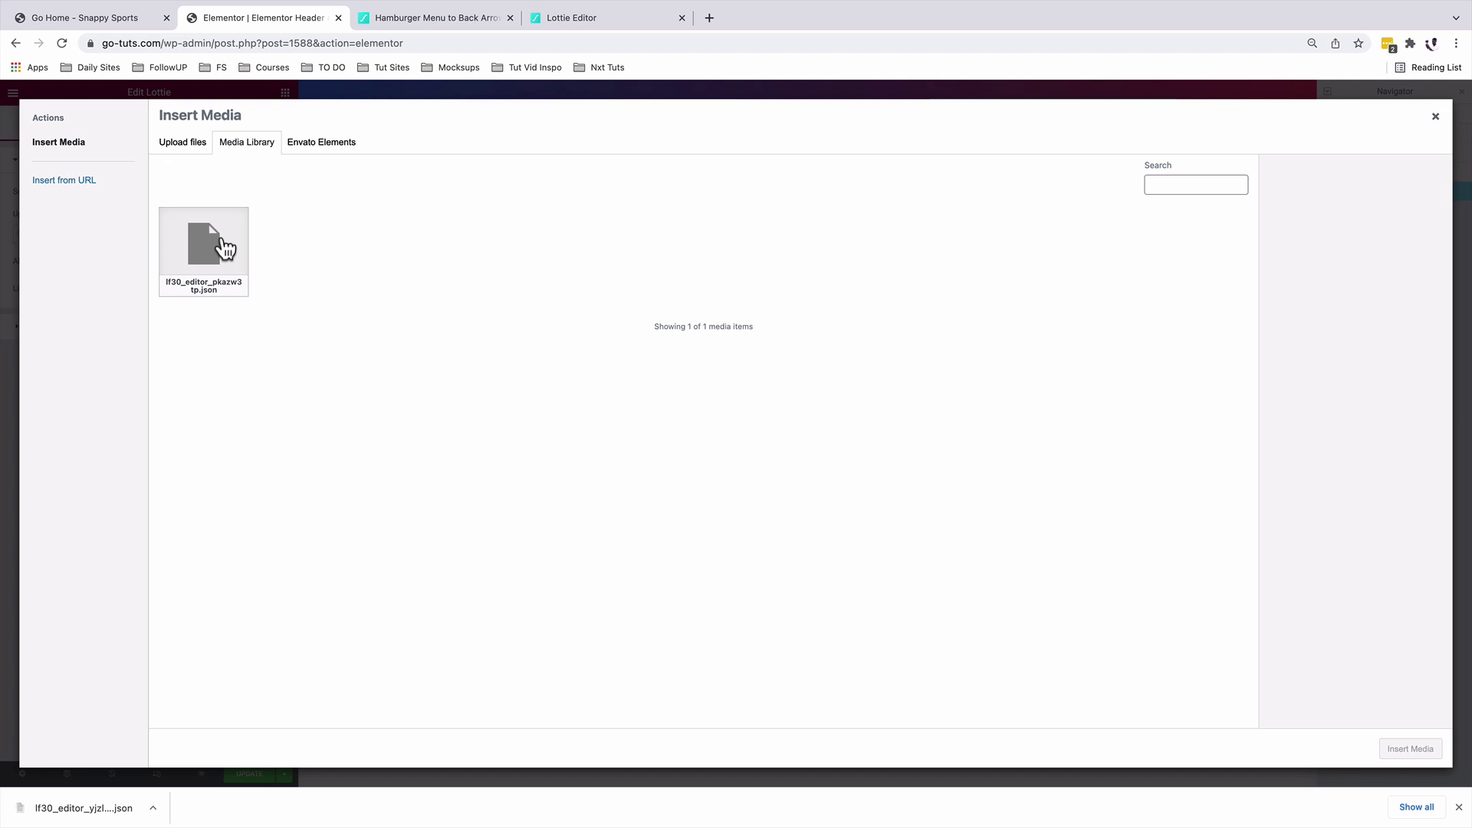
click(222, 246)
click(1416, 753)
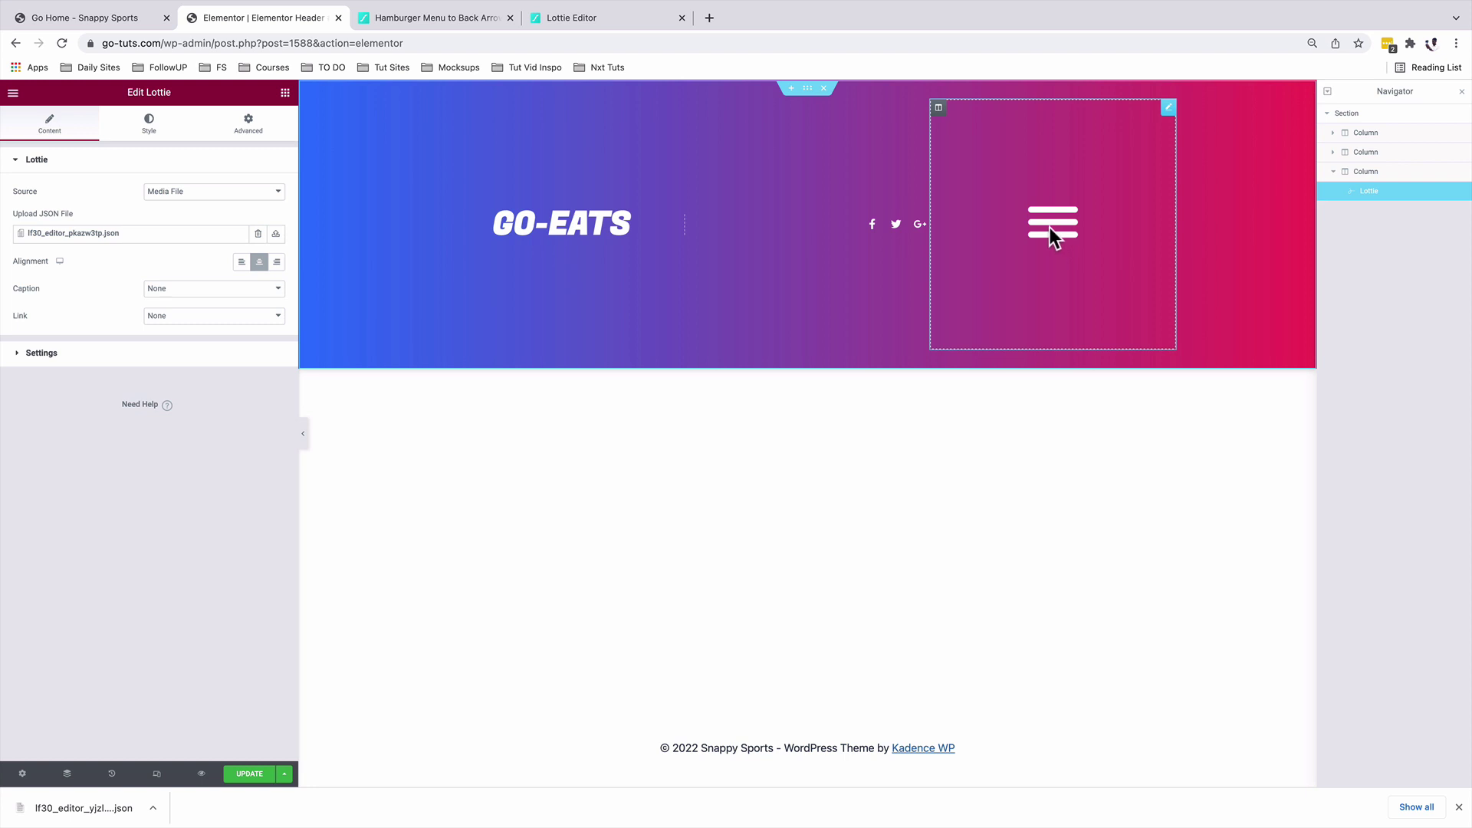
click(606, 17)
Close the Lottie Editor and LottieFiles tabs, view the live GO-EATS header, then return to Elementor
click(681, 17)
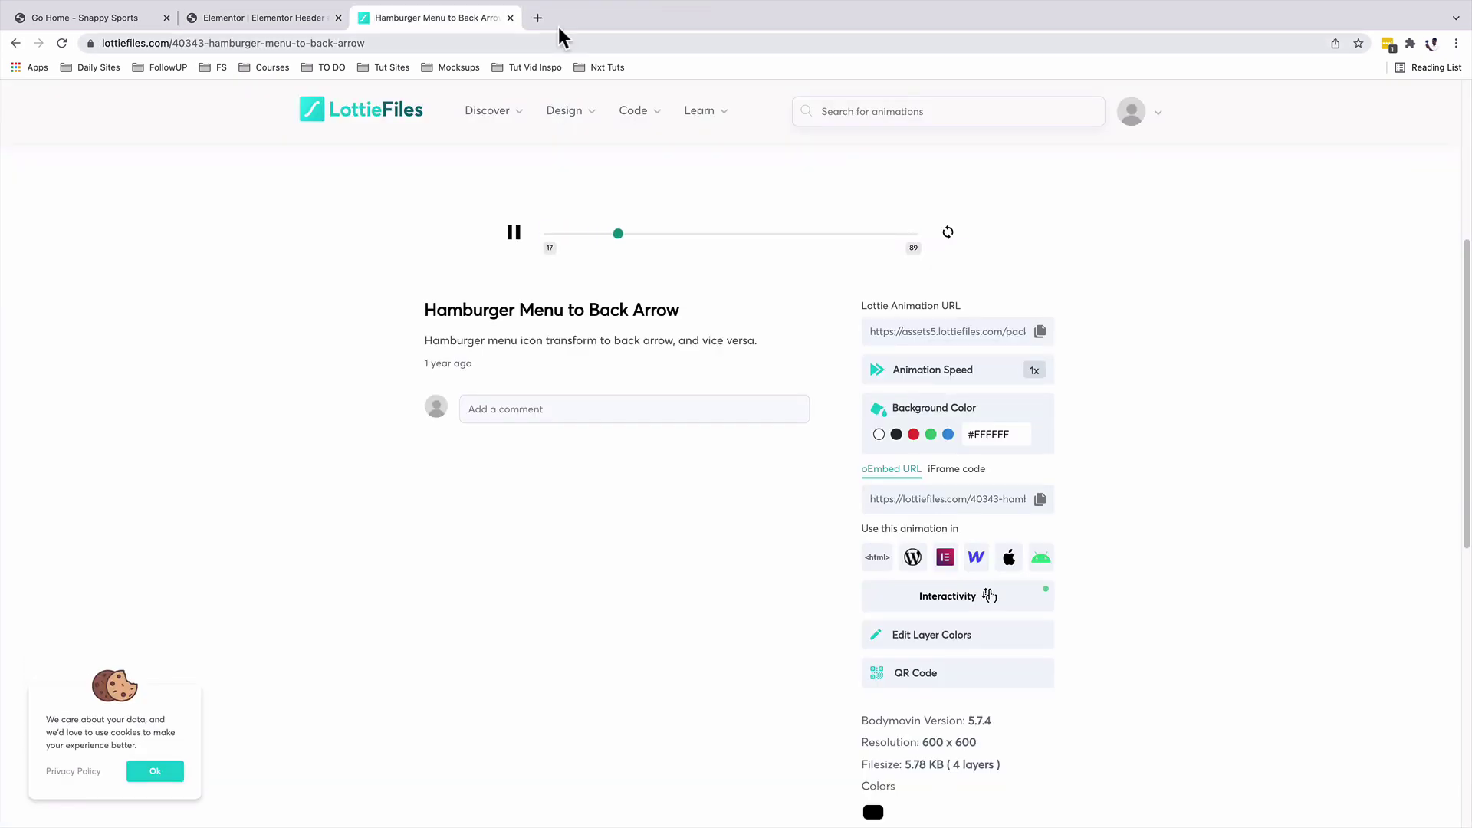
click(510, 17)
click(114, 17)
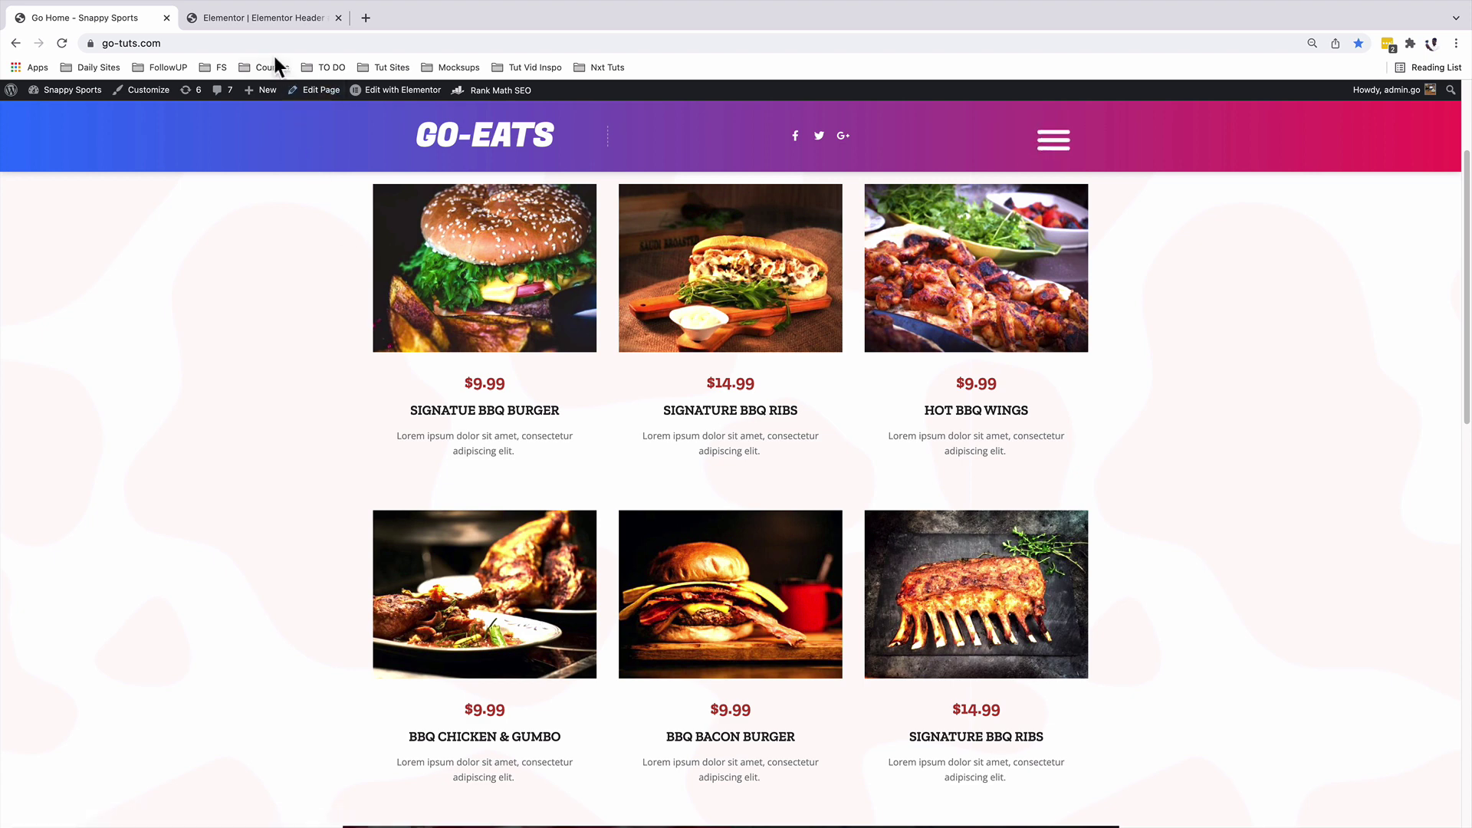
click(251, 20)
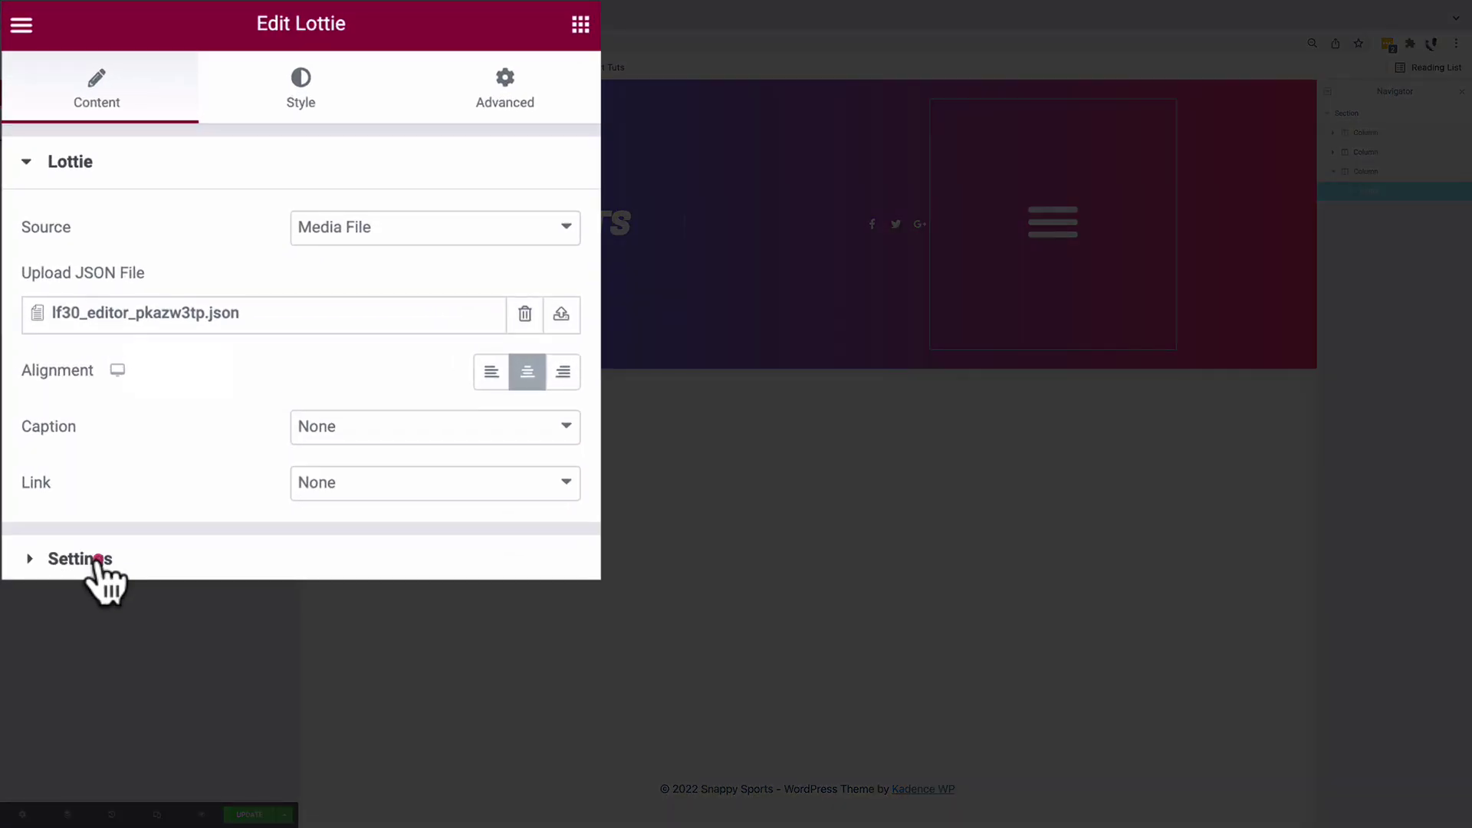
Set the Lottie Trigger to On Hover, after briefly testing On Click
click(42, 354)
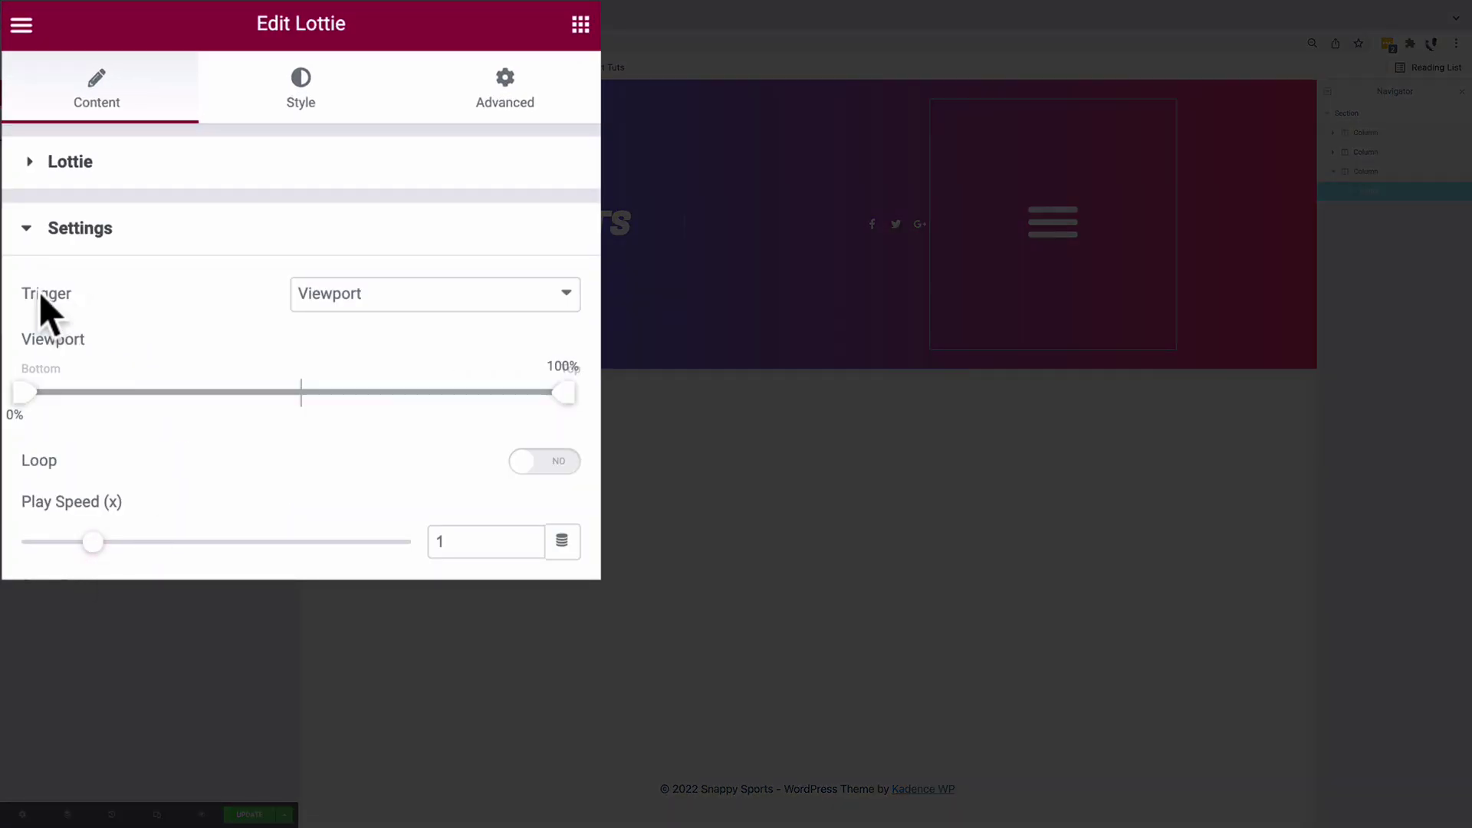
click(367, 293)
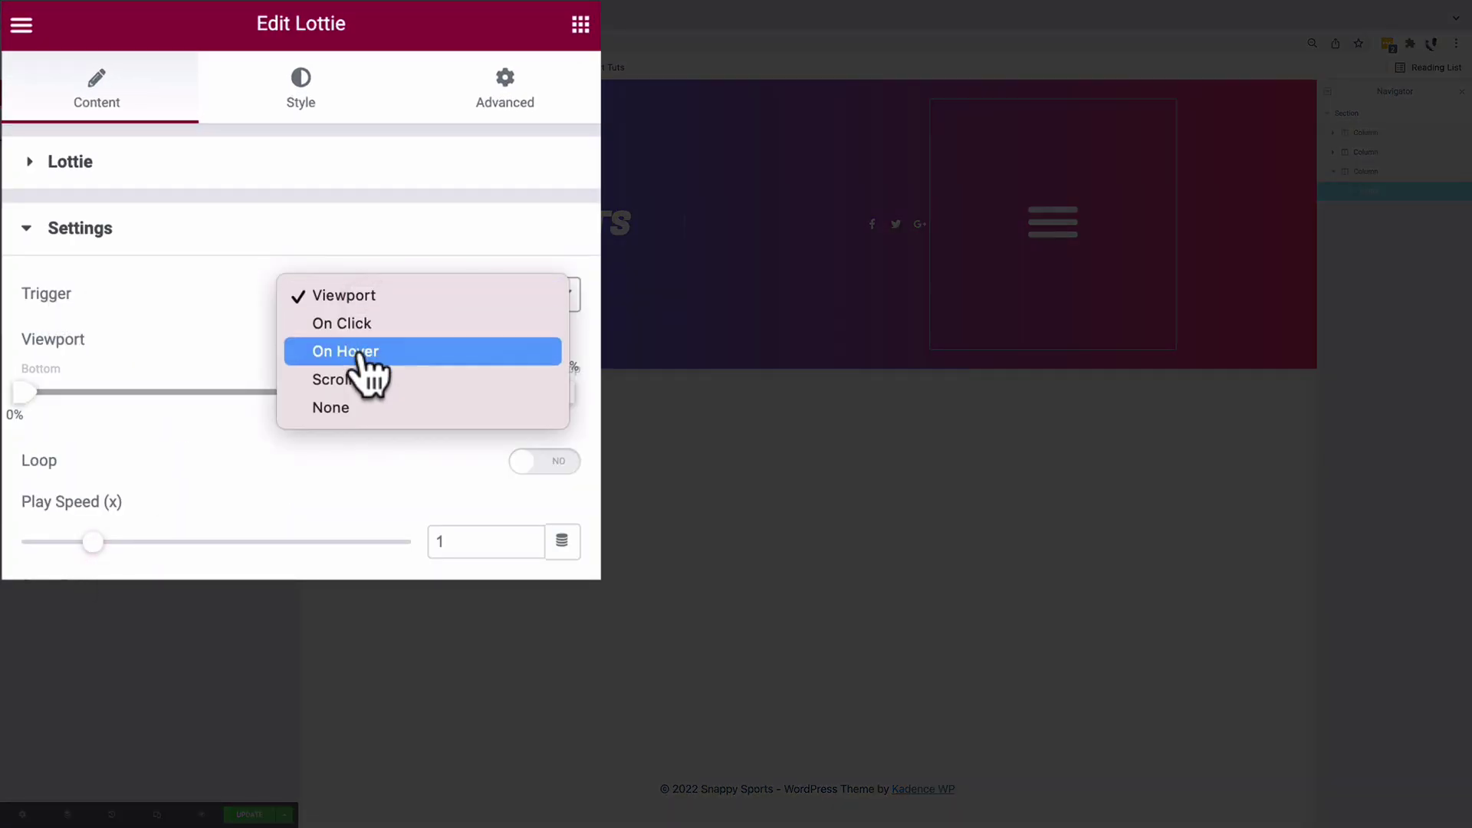
click(362, 353)
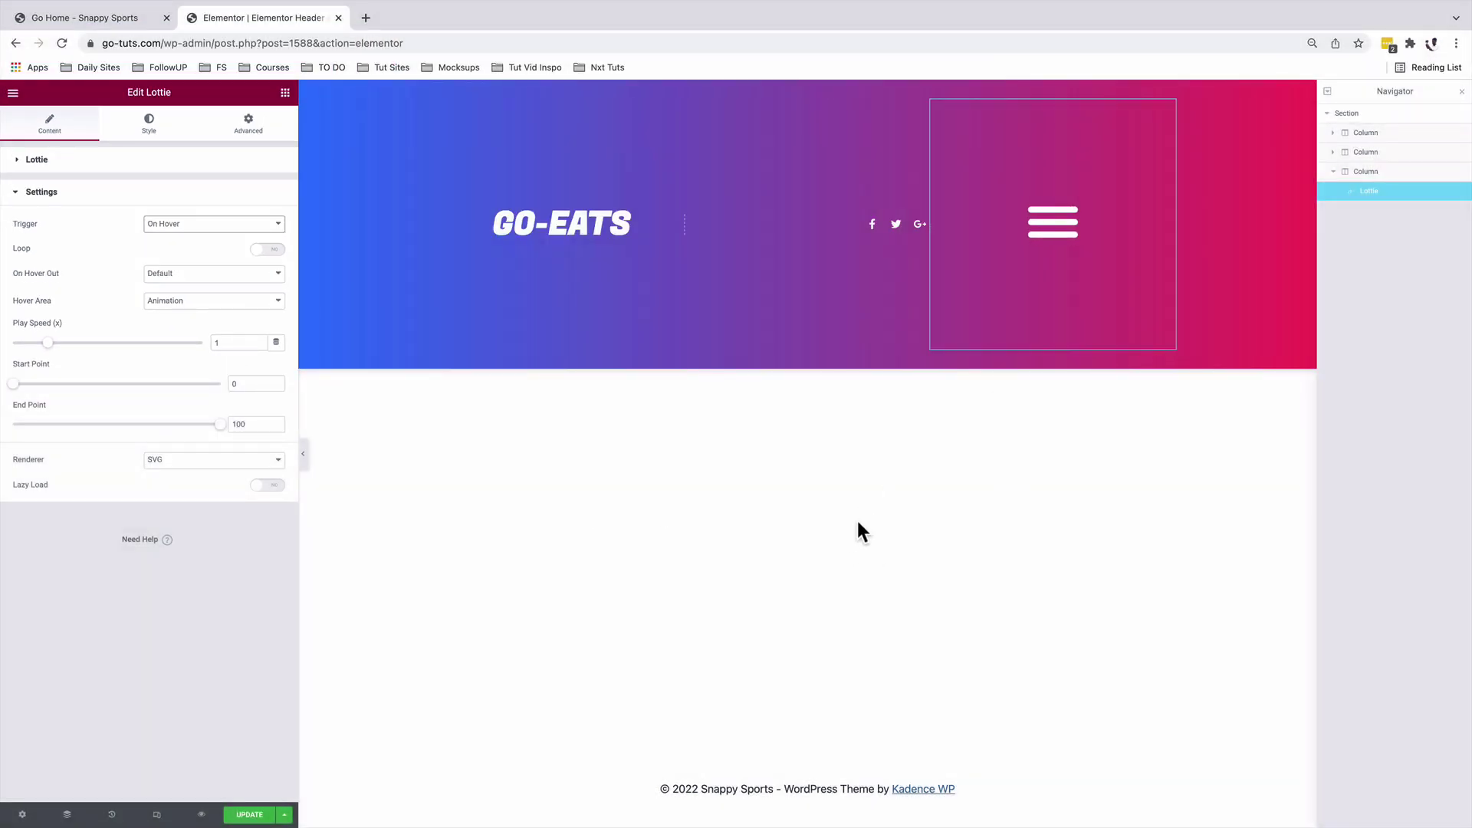
click(201, 224)
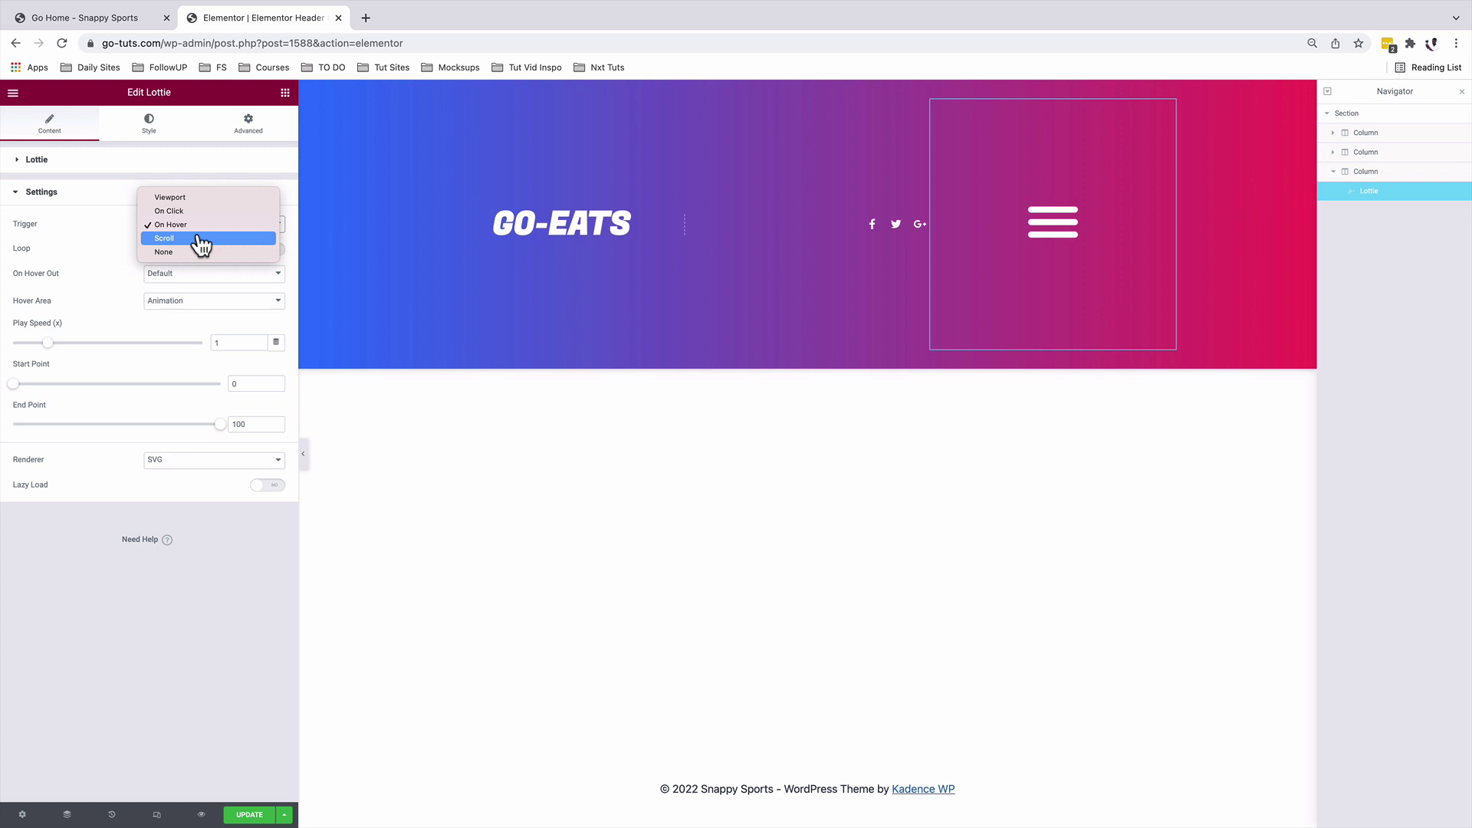
click(170, 211)
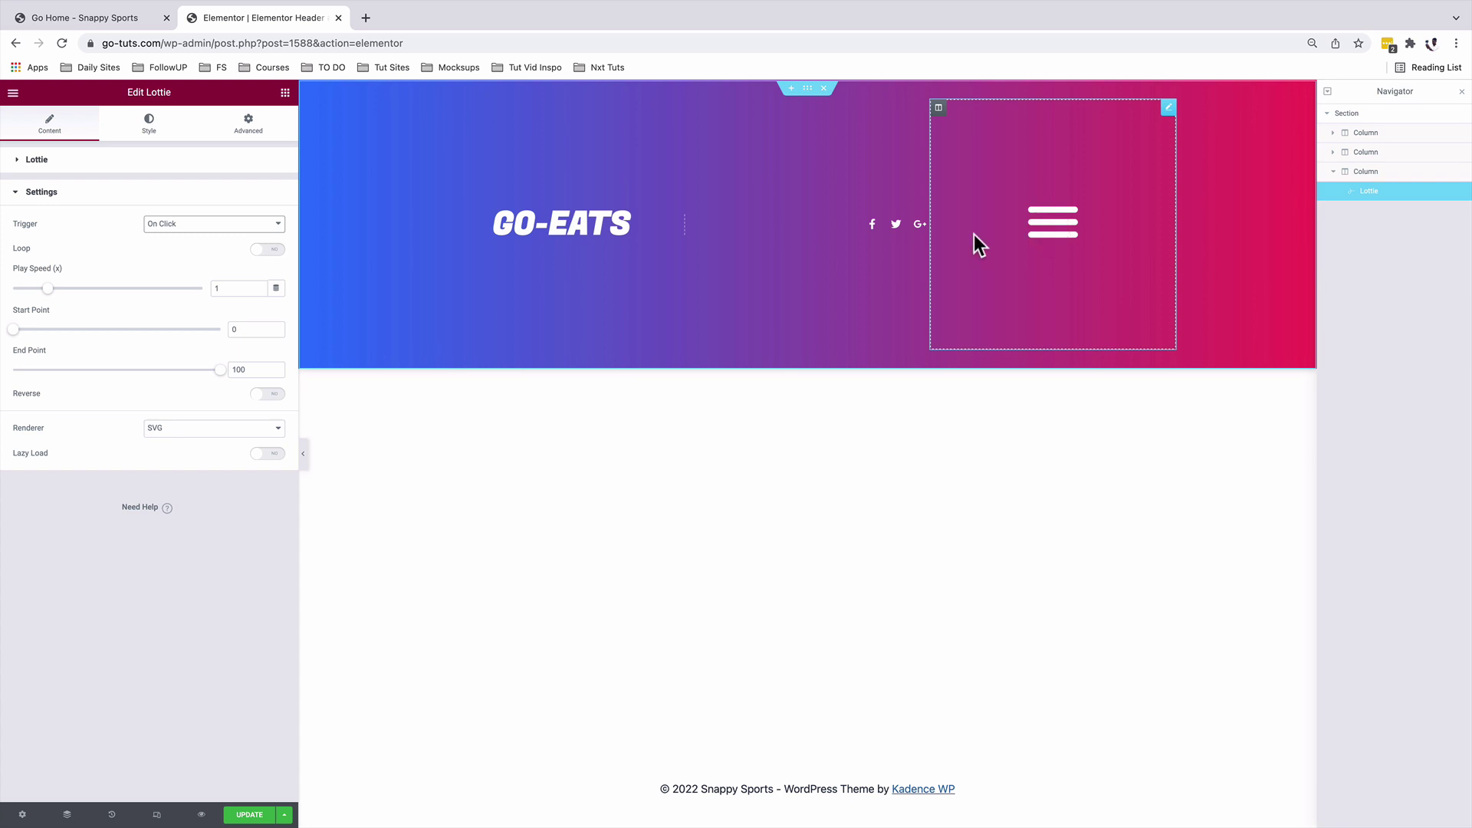
click(165, 226)
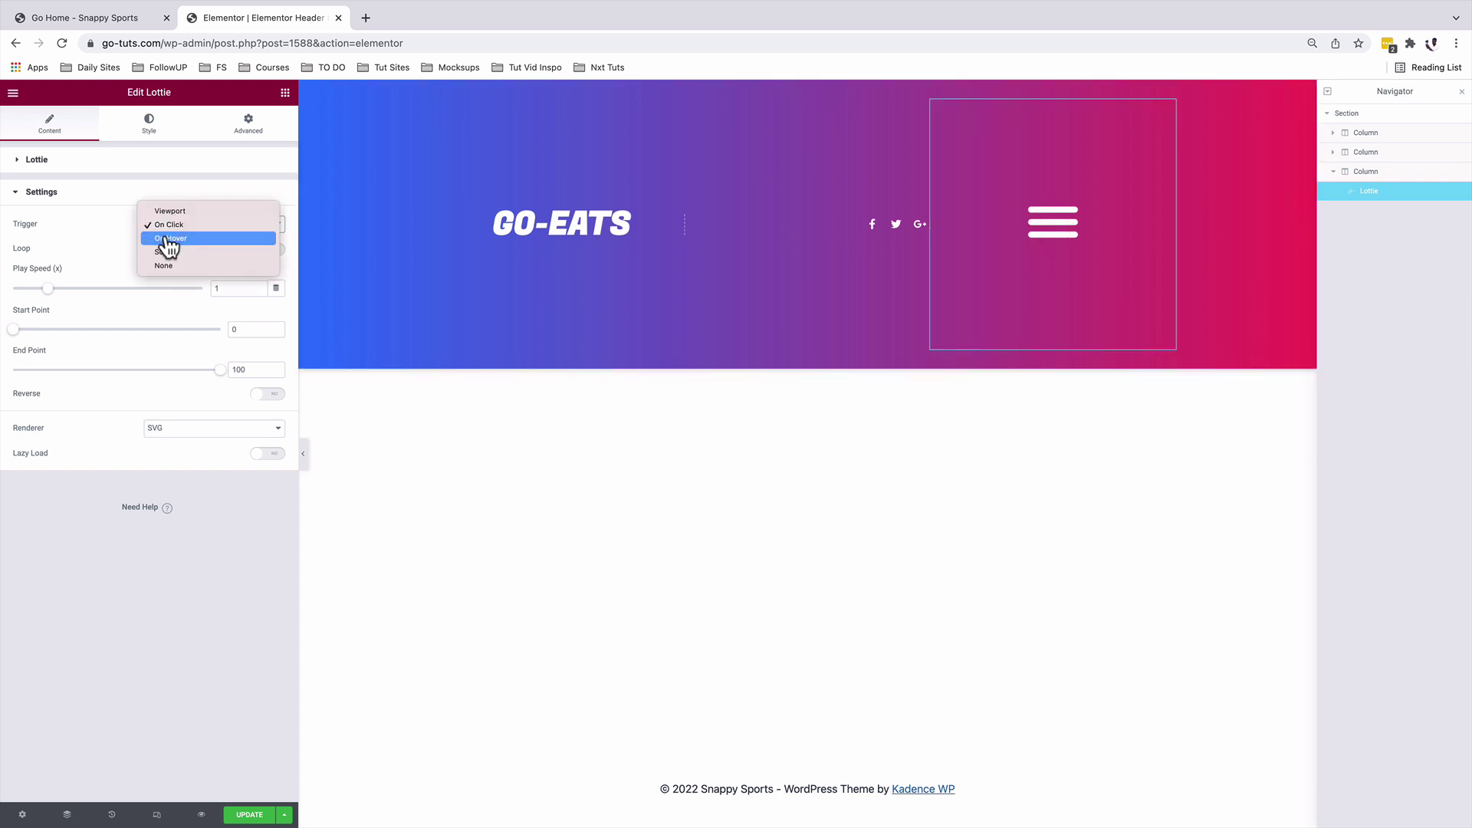
click(168, 239)
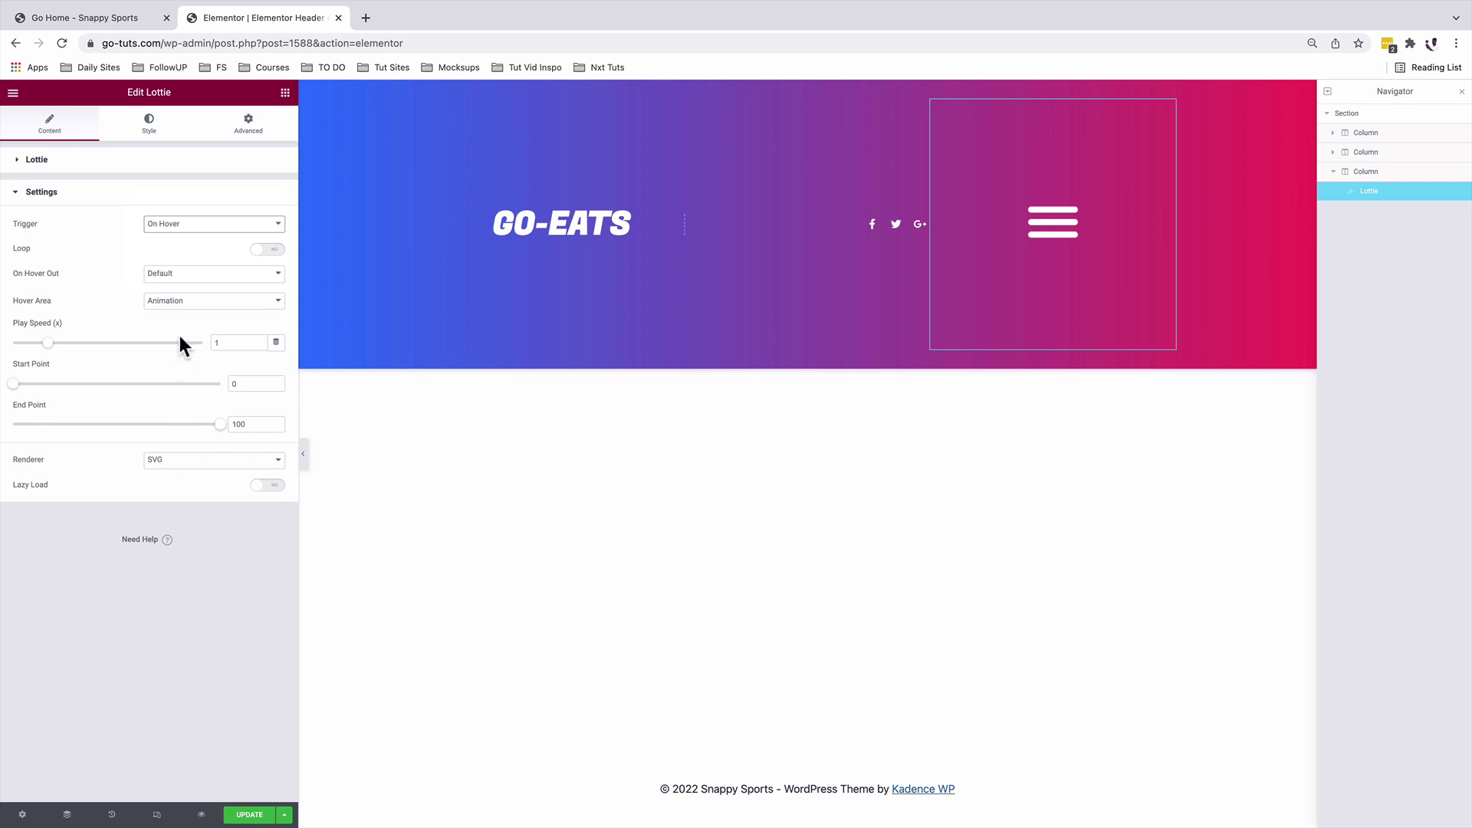
click(176, 159)
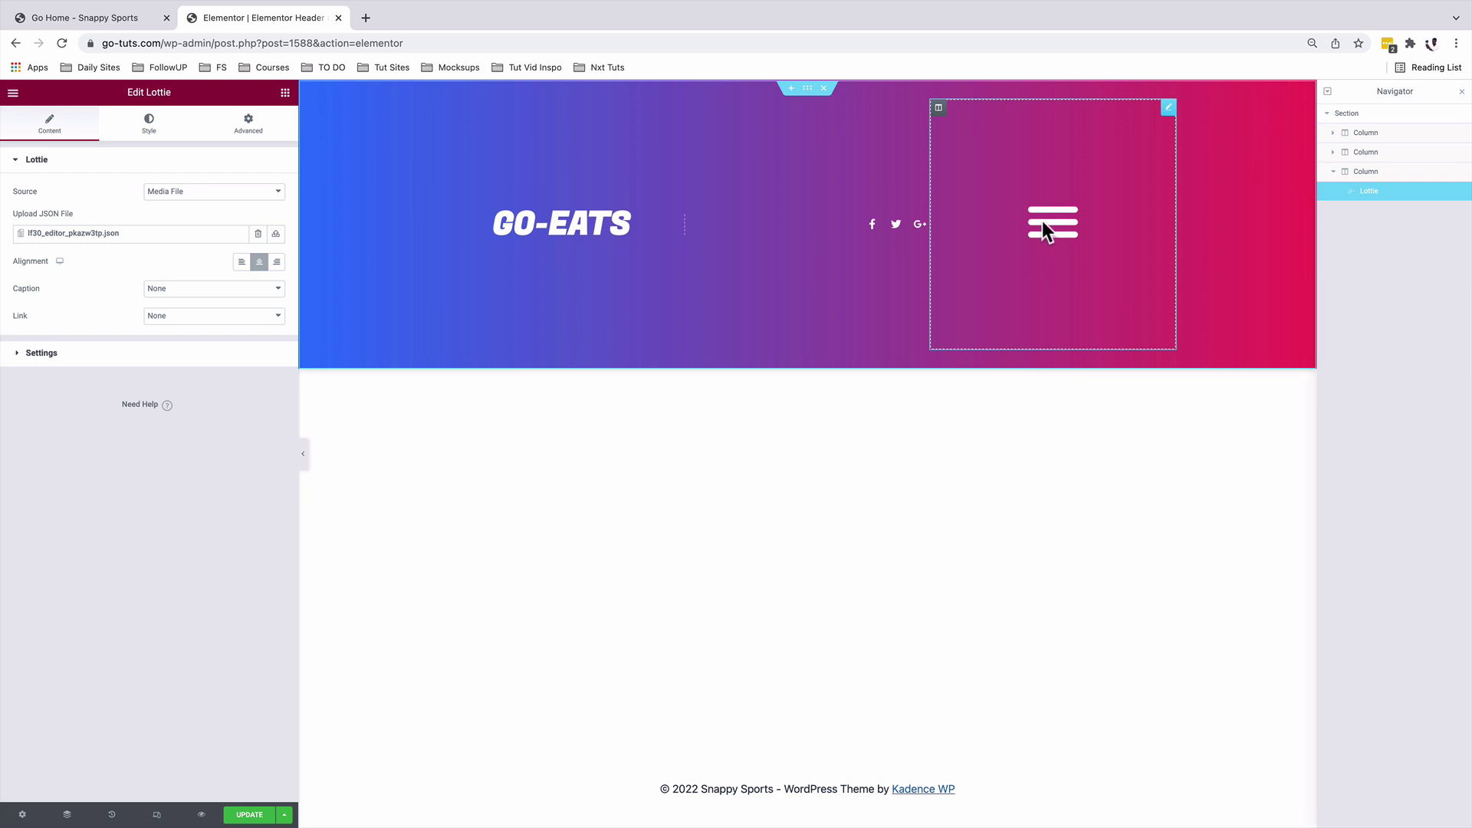
Give the Lottie widget a Custom URL link using the Popup dynamic tag
click(161, 317)
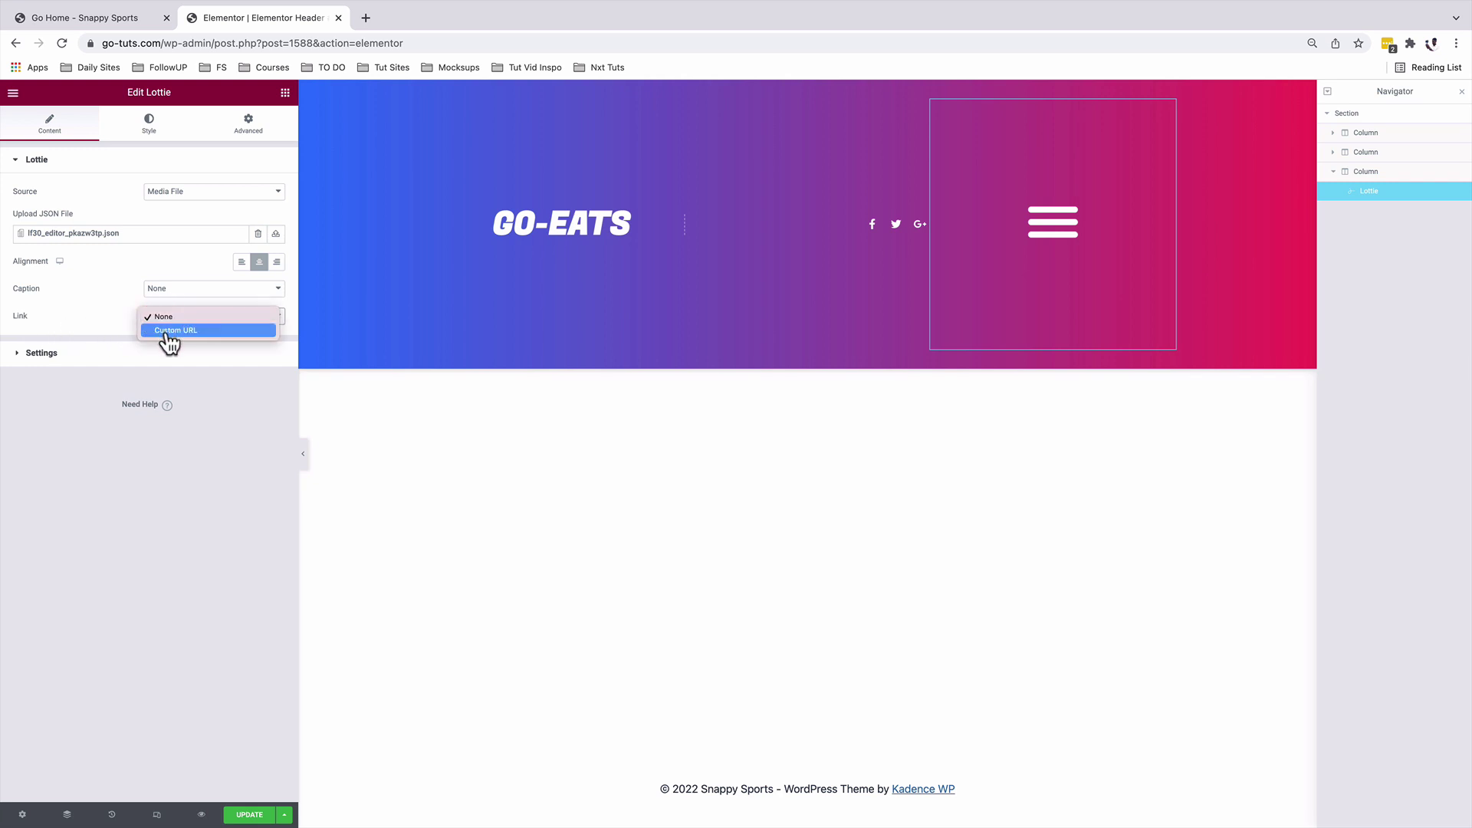
click(175, 331)
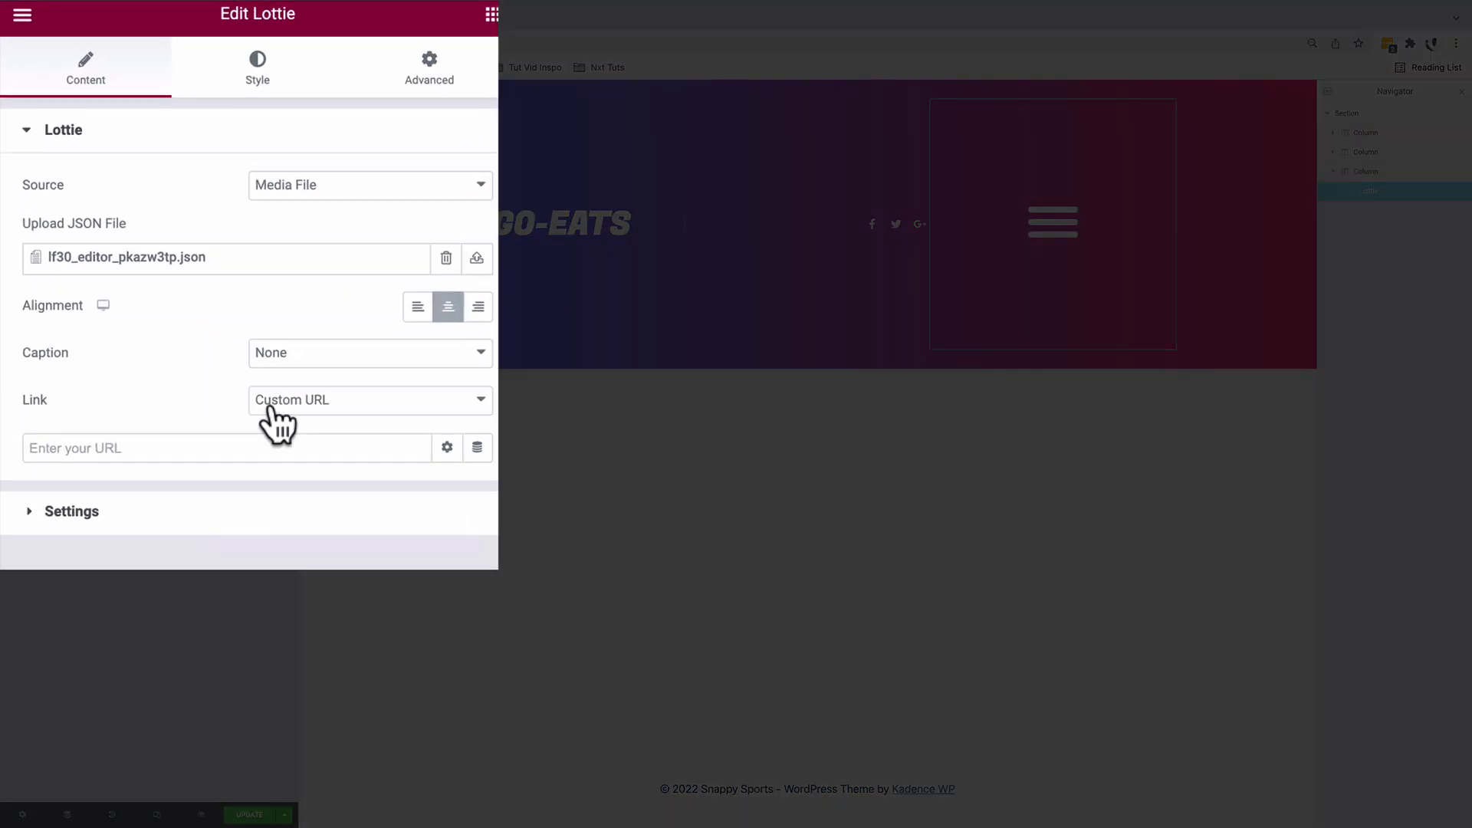
click(477, 447)
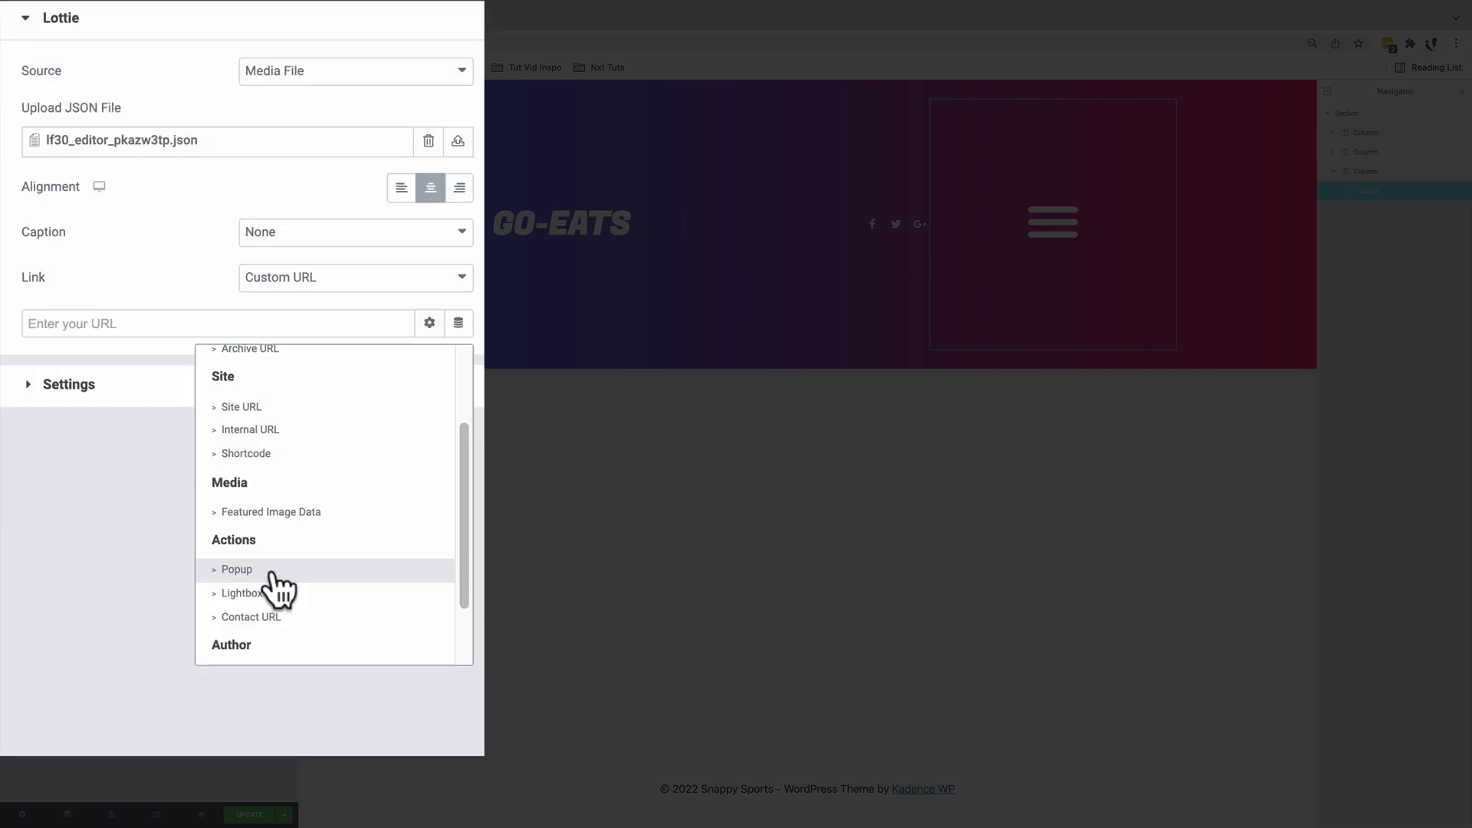
click(268, 573)
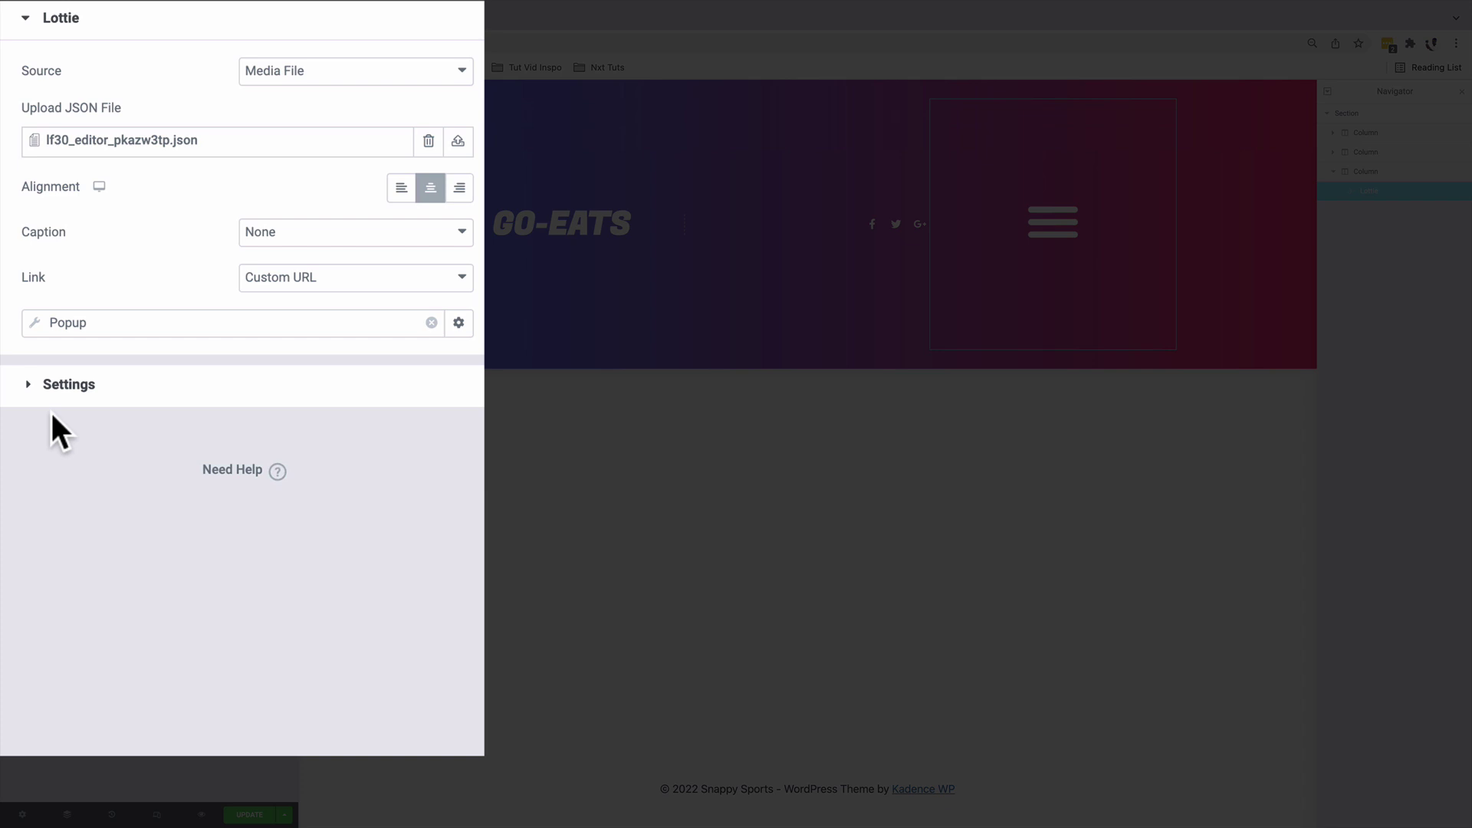
Set the popup action to open Main Menu (Template) and update the header template
click(220, 500)
click(217, 500)
click(100, 568)
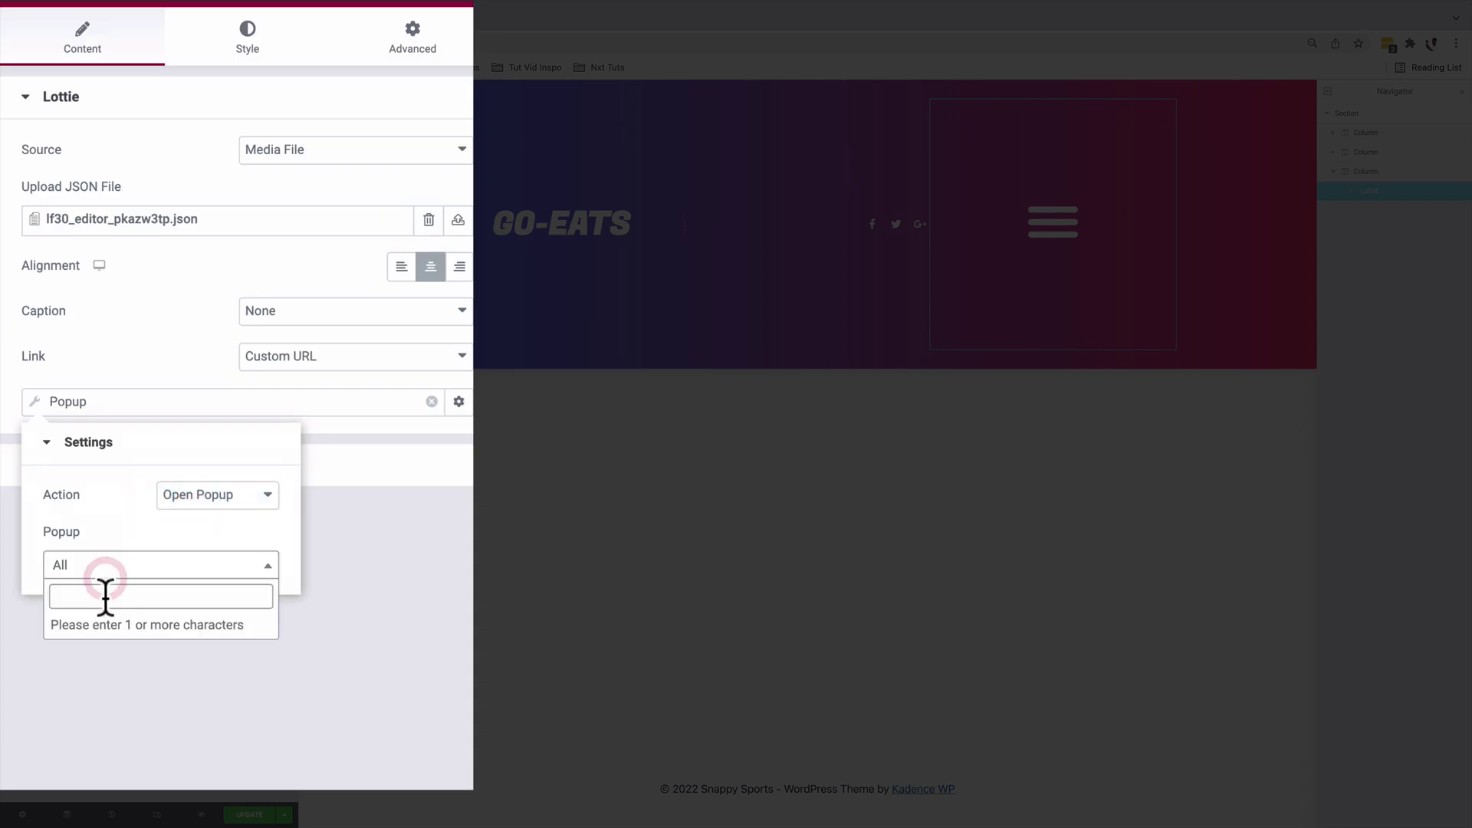
click(115, 613)
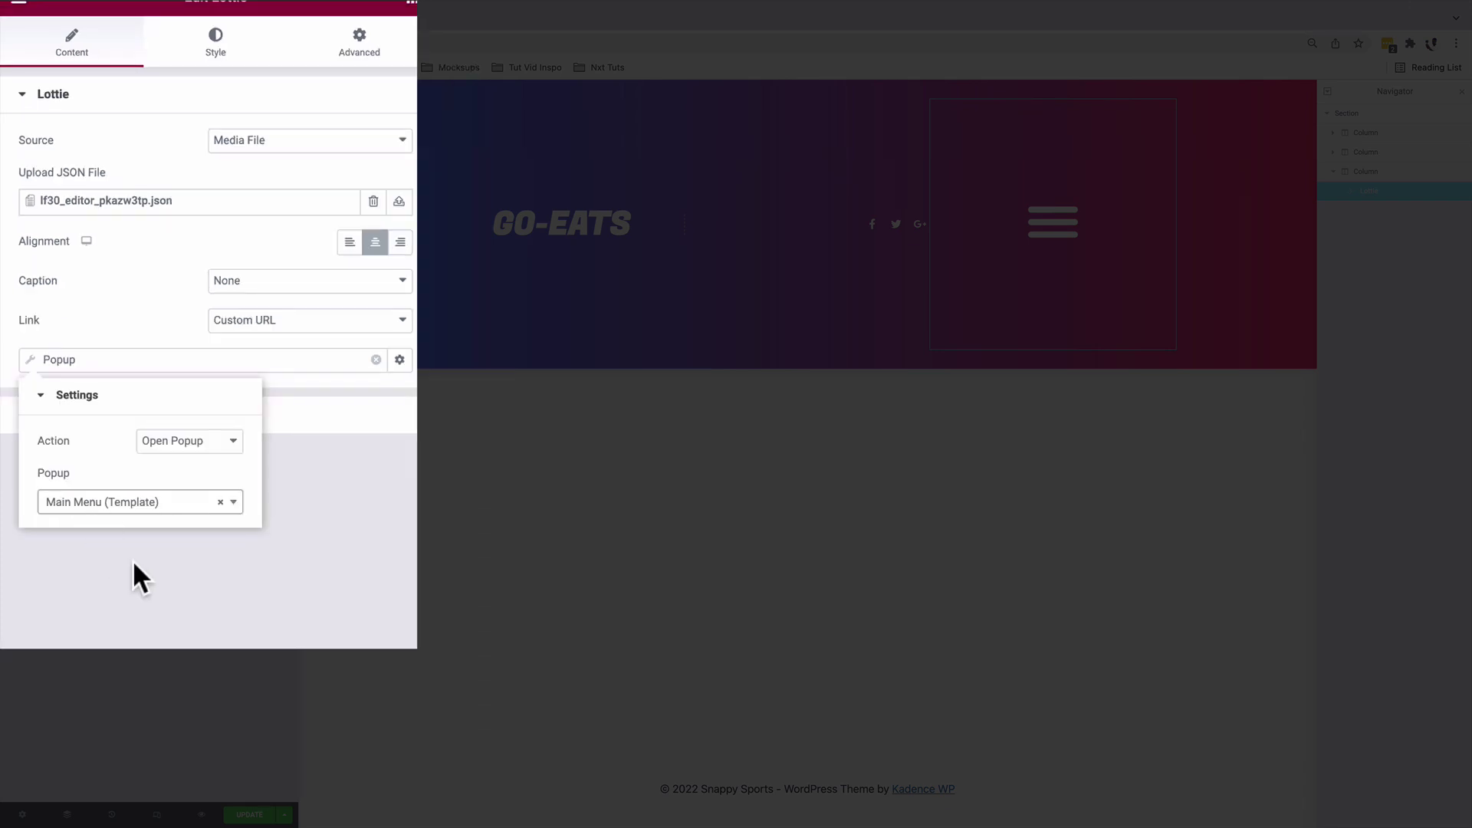
click(119, 528)
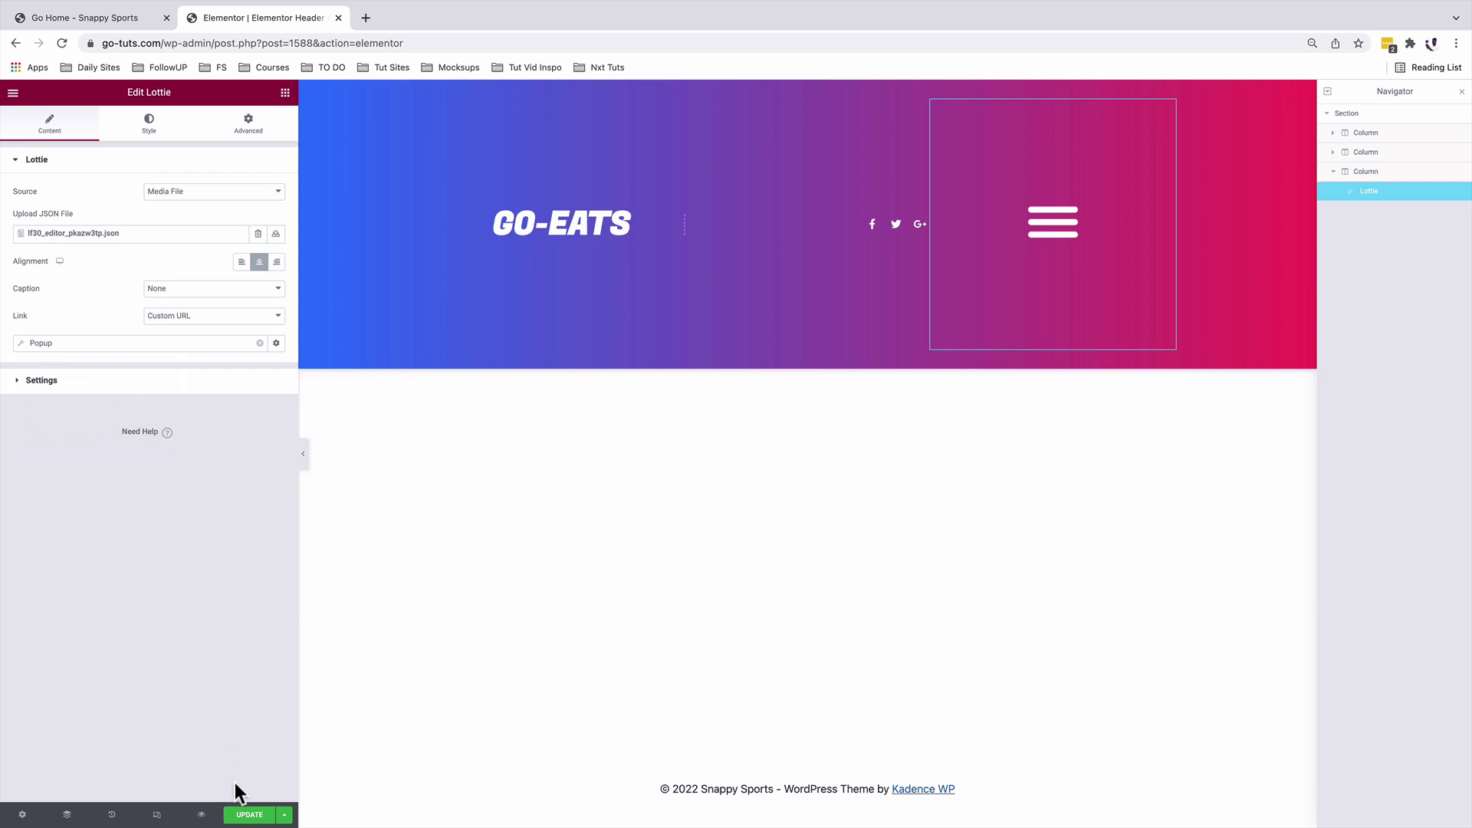
click(248, 812)
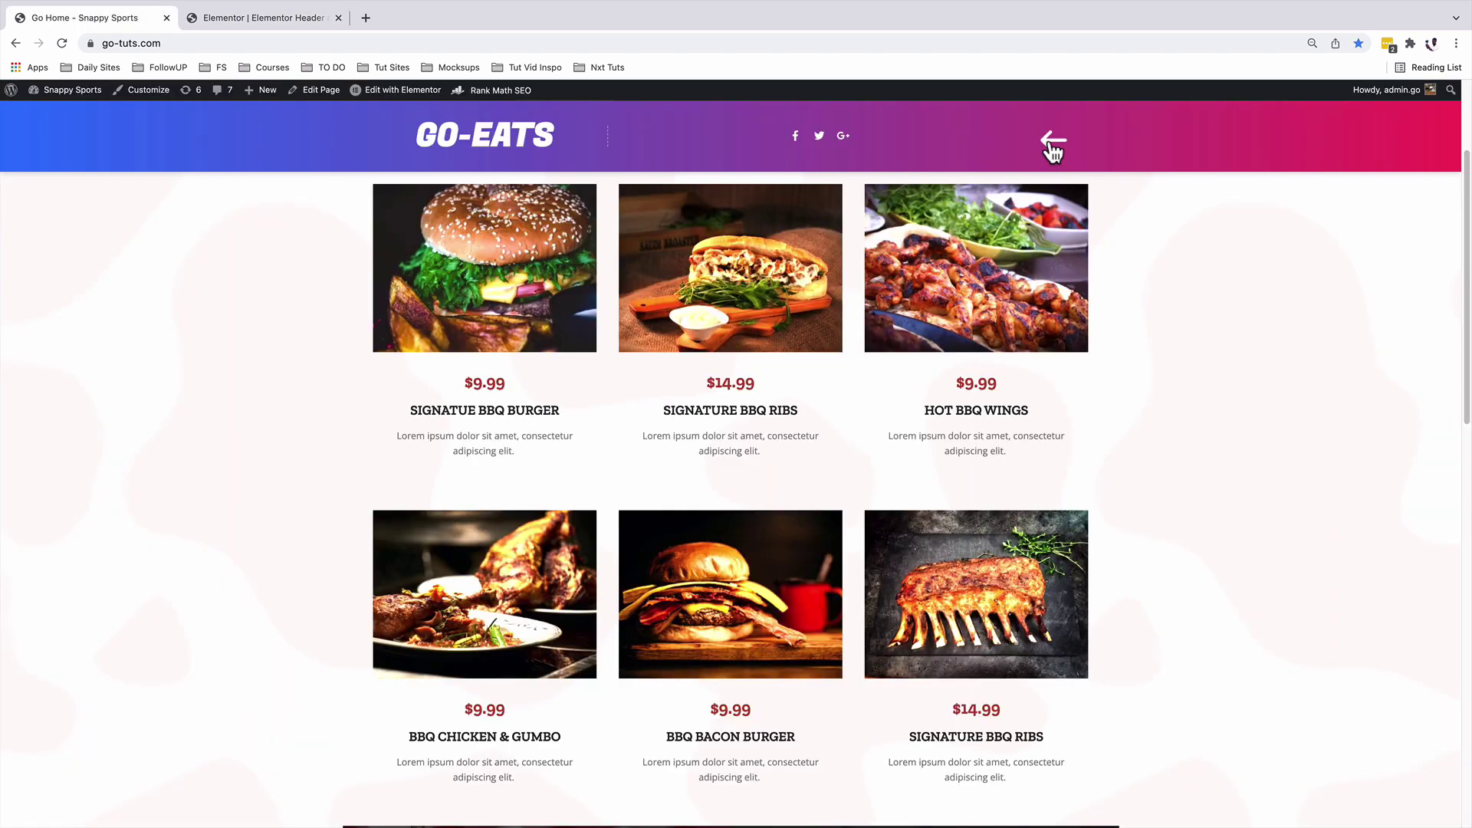
Test that the live hamburger icon opens the main menu popup
click(1053, 146)
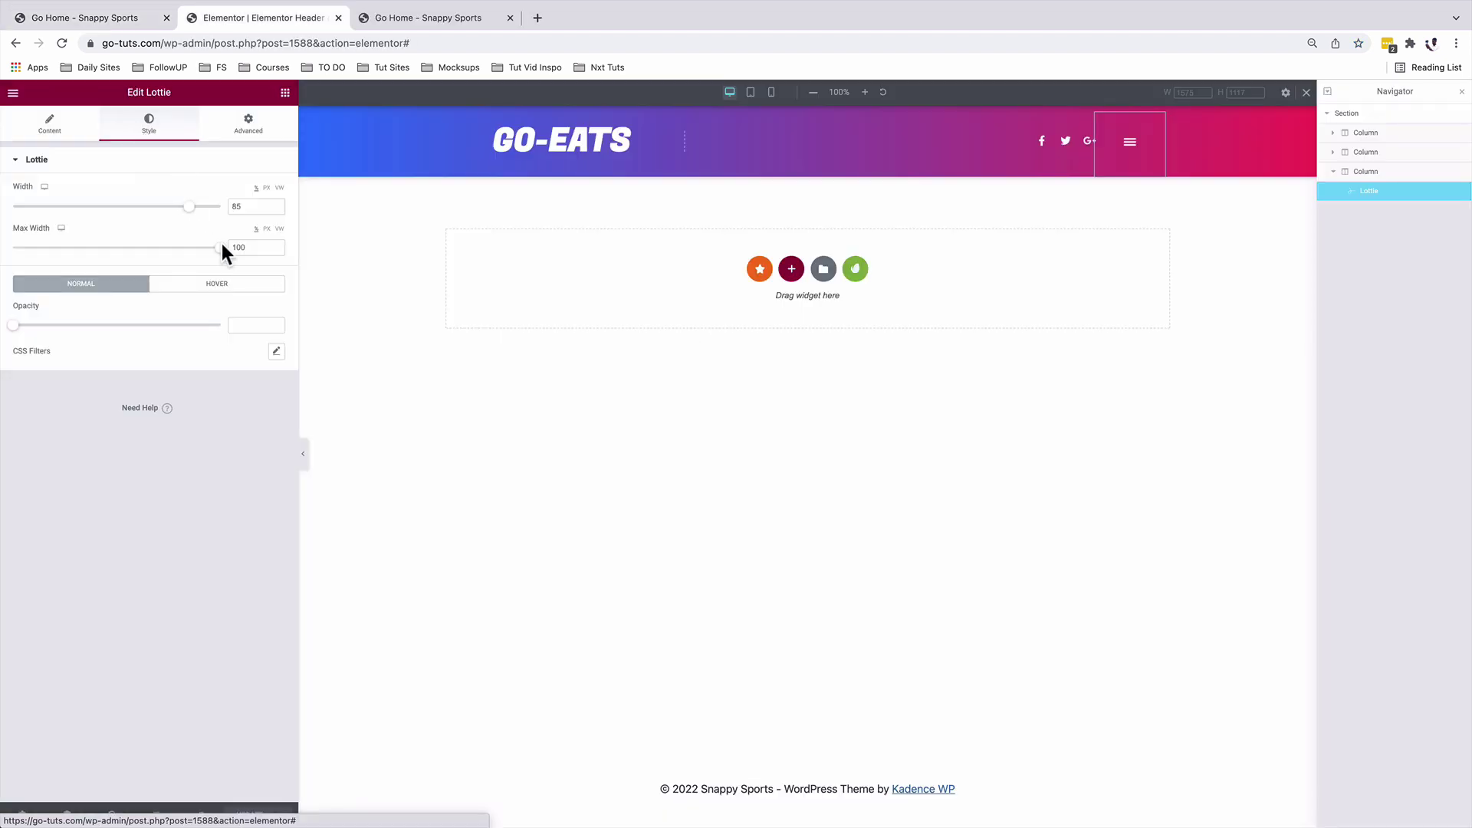
Check the Lottie's Style width 85 and max width 100, then expand Advanced > Positioning
double_click(236, 206)
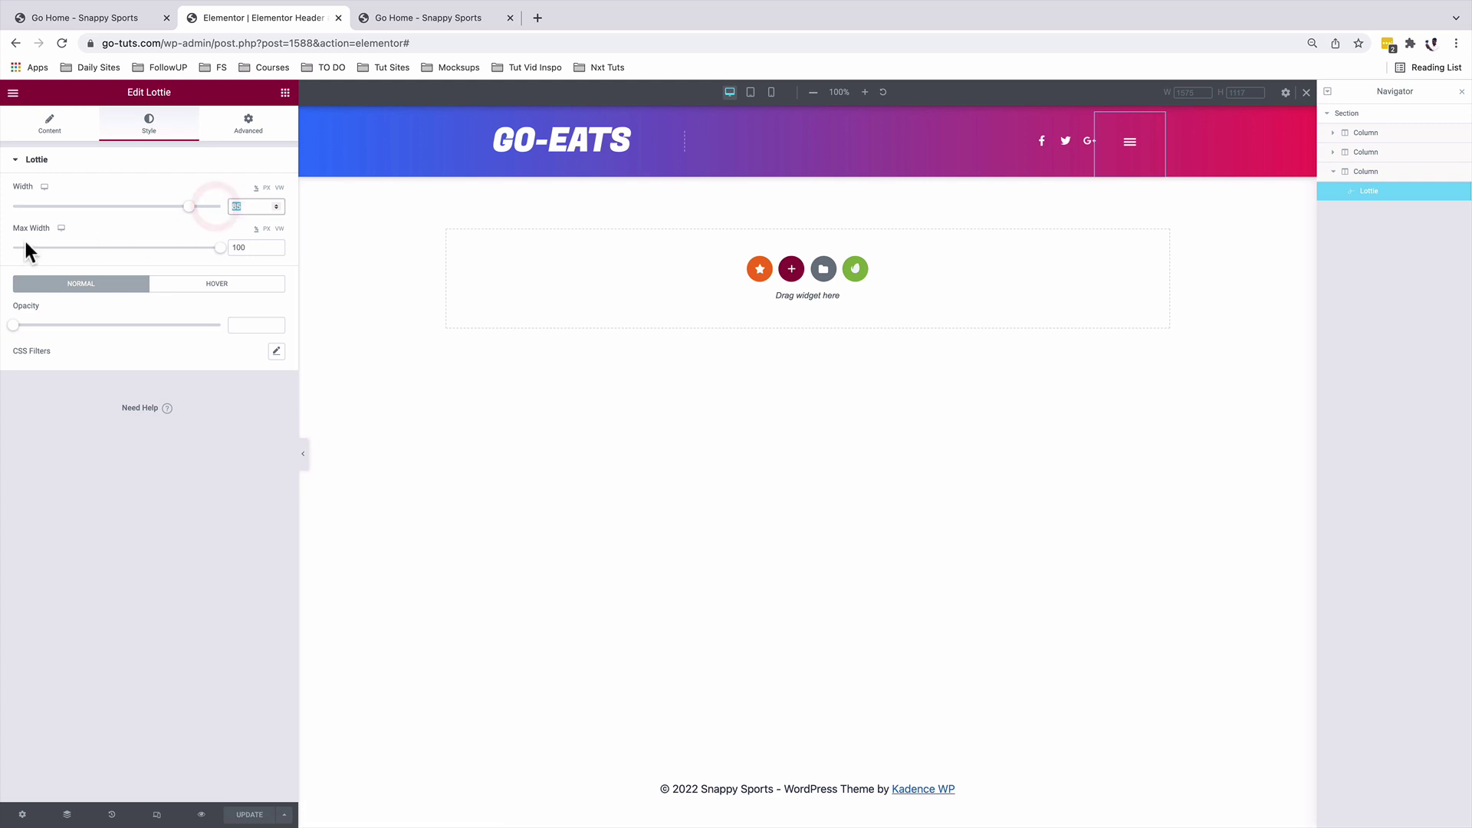
click(223, 246)
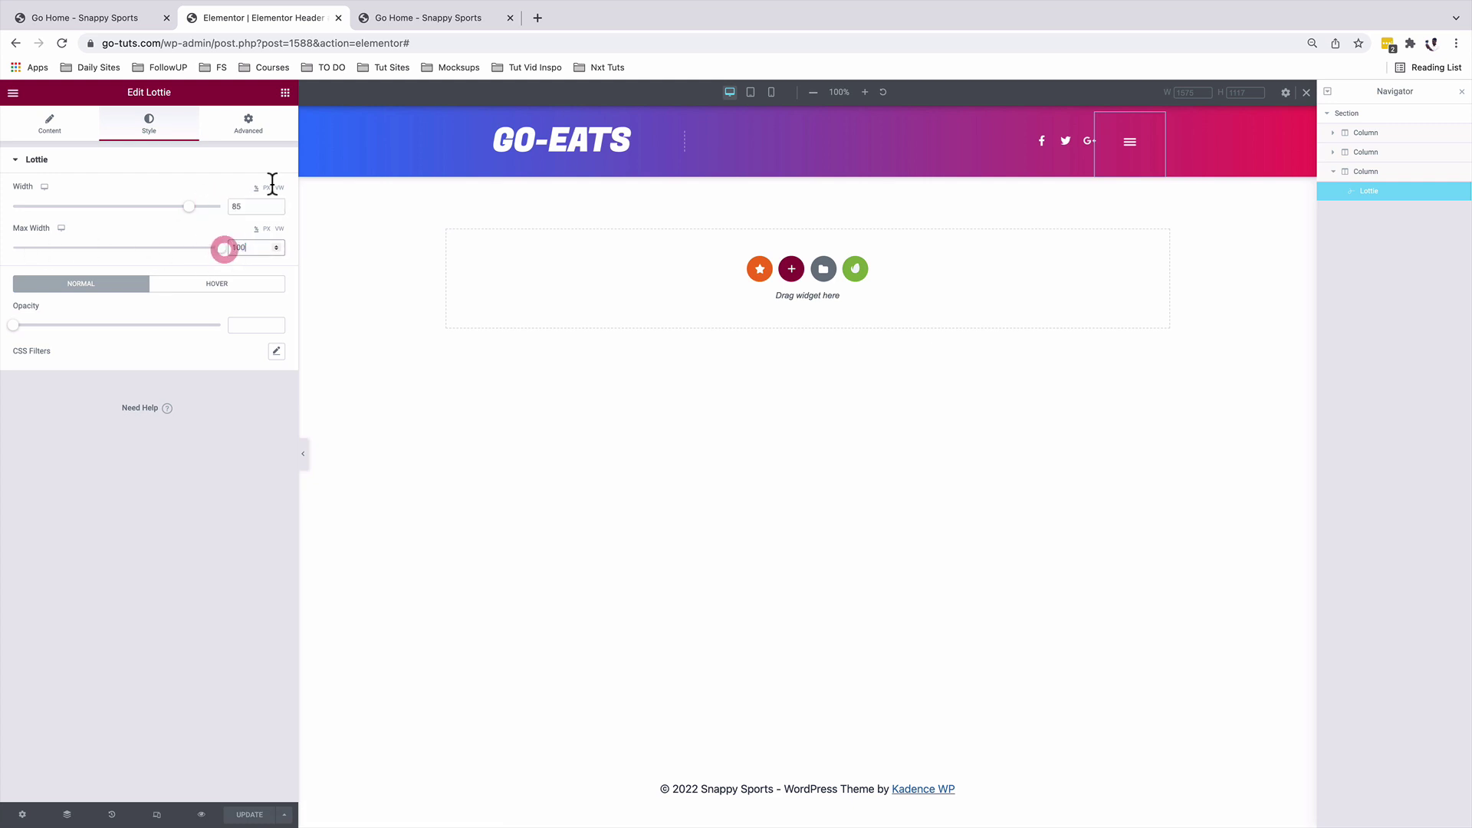
click(253, 127)
click(76, 621)
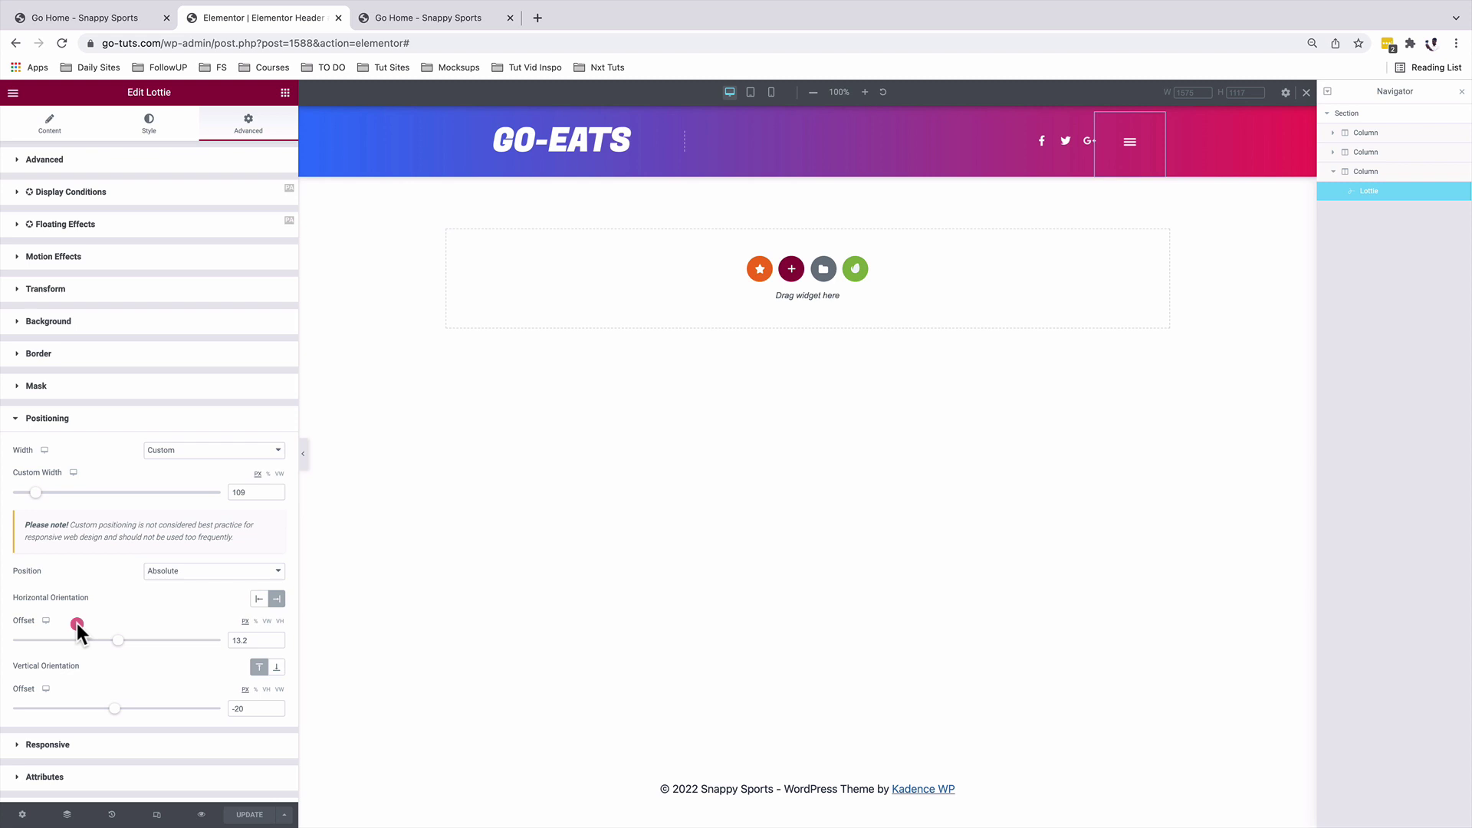
scroll(154, 445, down, 2)
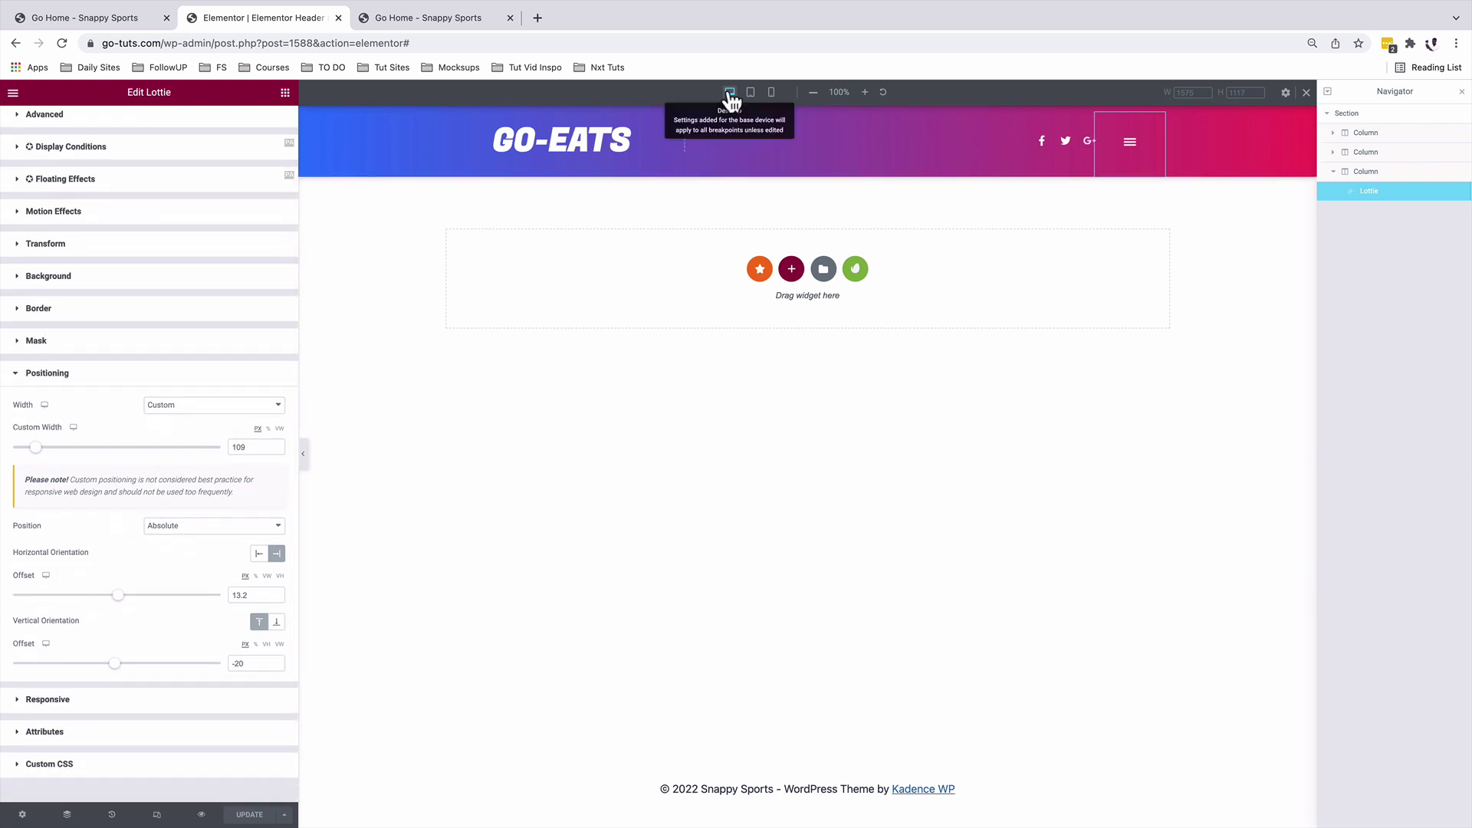
Confirm custom width 109, absolute position, horizontal offset 13.2 and vertical offset -20
click(210, 406)
click(207, 407)
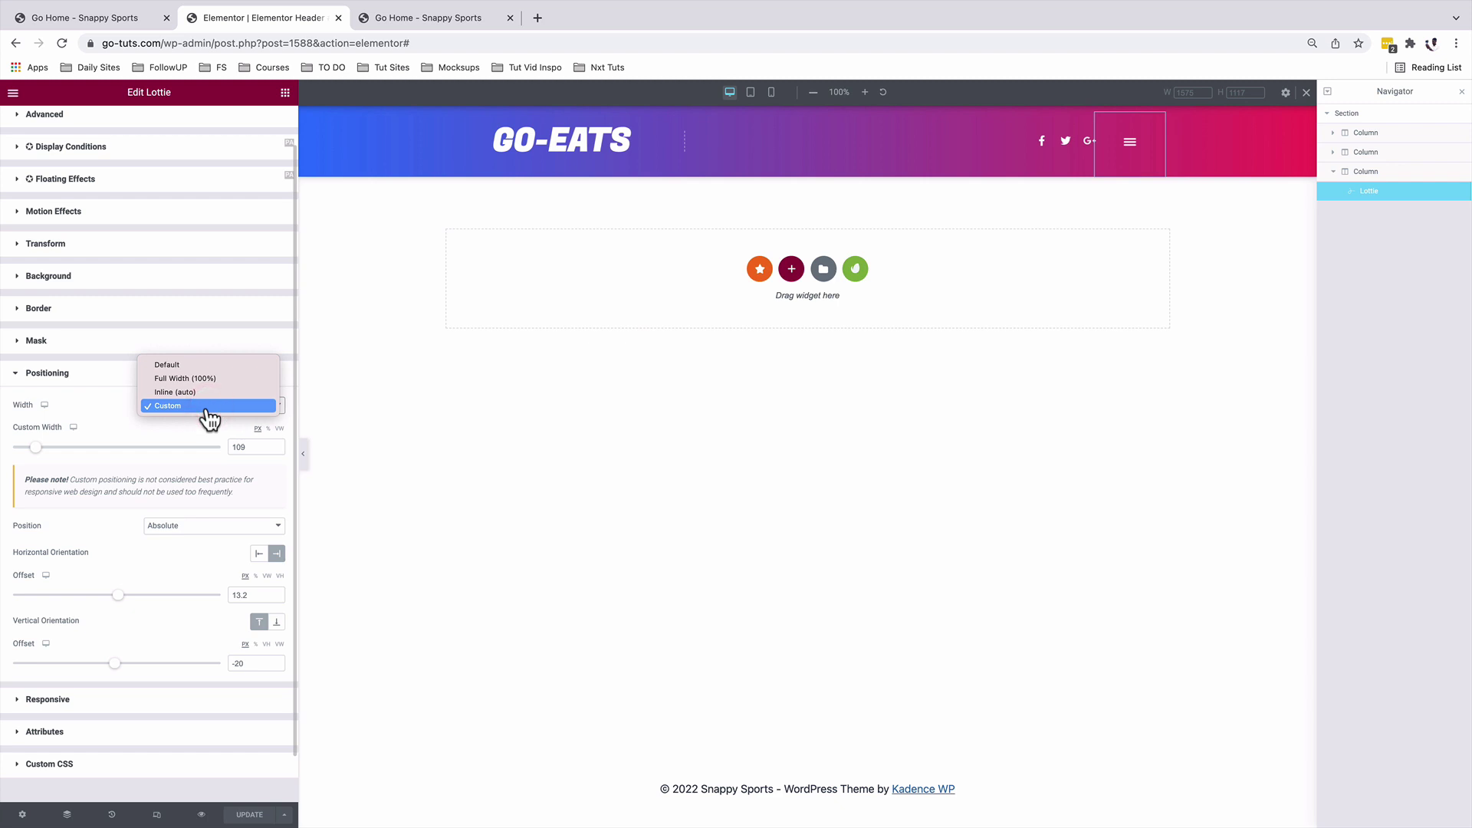
double_click(240, 448)
key(Tab)
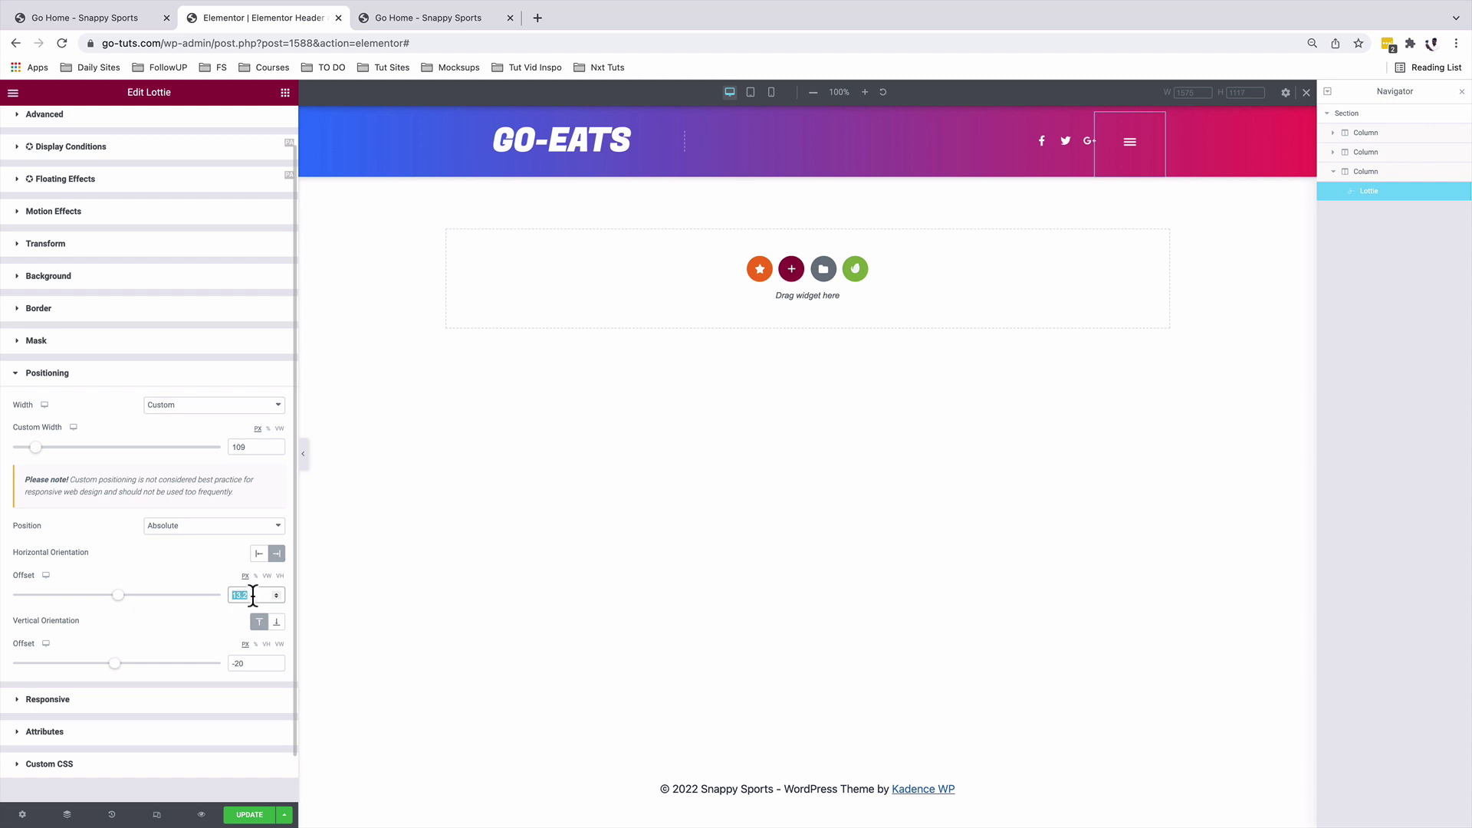
drag(253, 595, 234, 597)
drag(250, 664, 229, 664)
In Tablet view, set the hamburger's horizontal offset to about -35.6
click(751, 93)
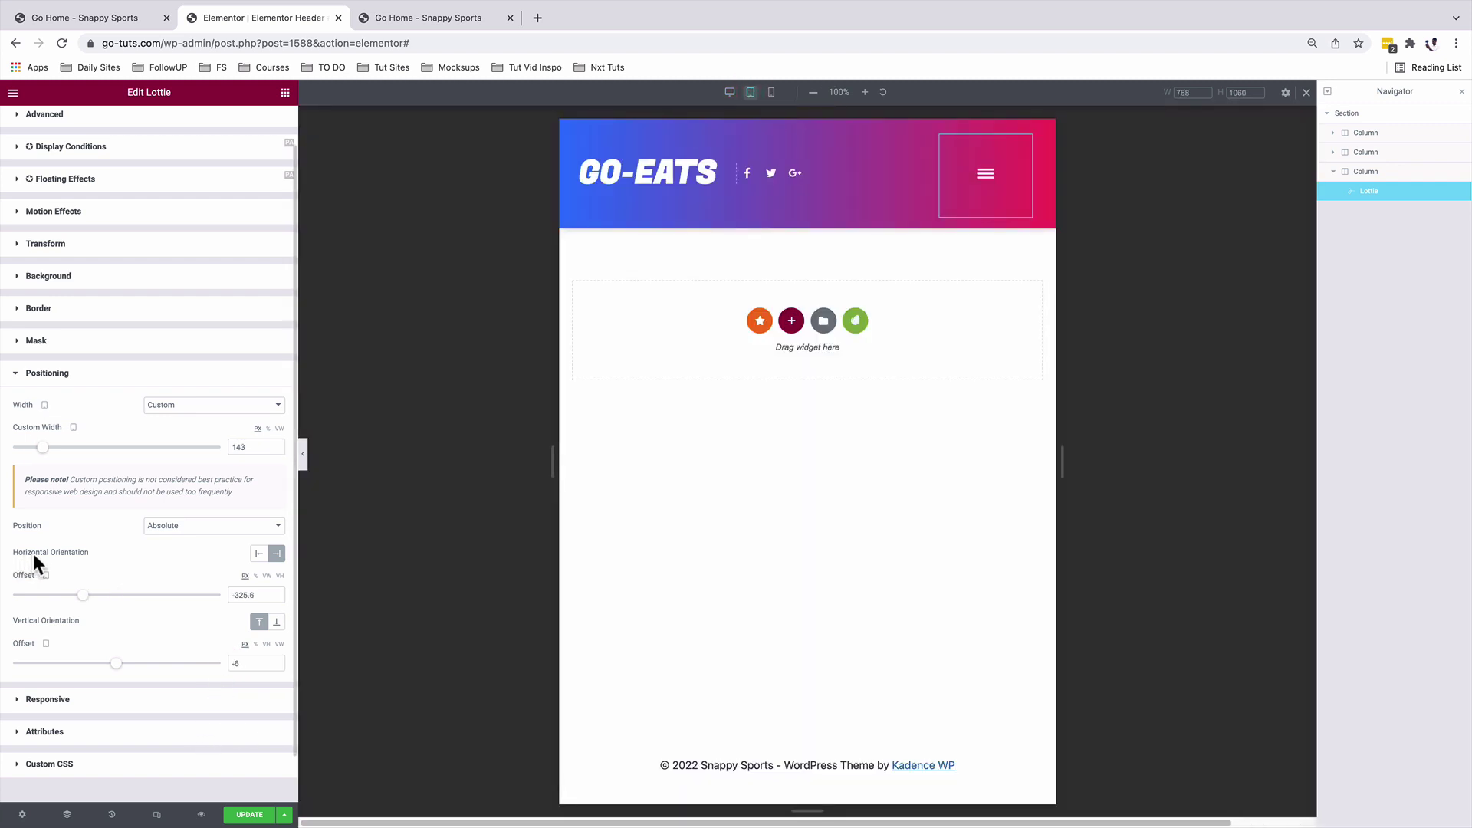
drag(260, 595, 85, 599)
double_click(244, 595)
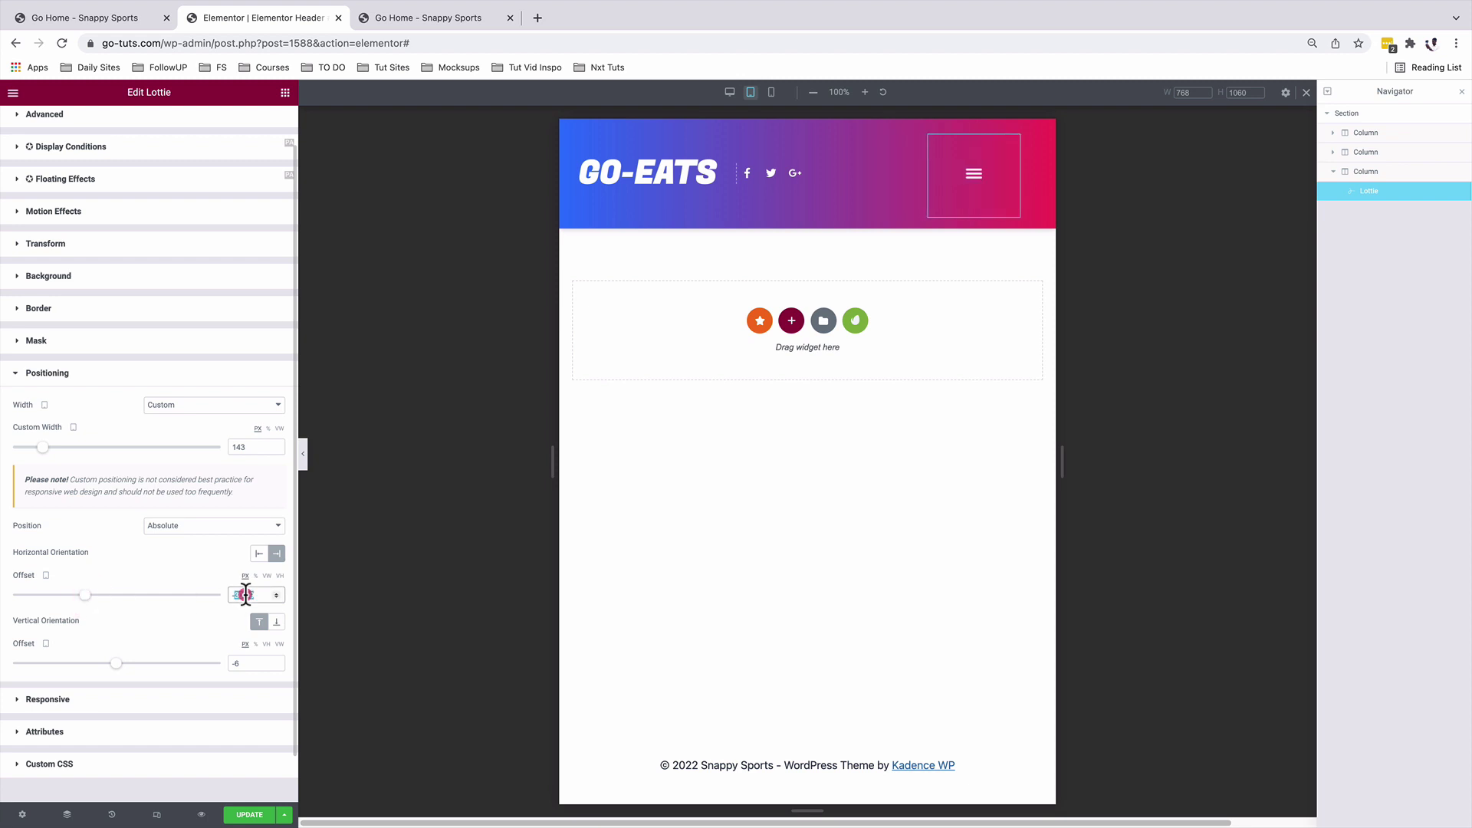
text(35.6)
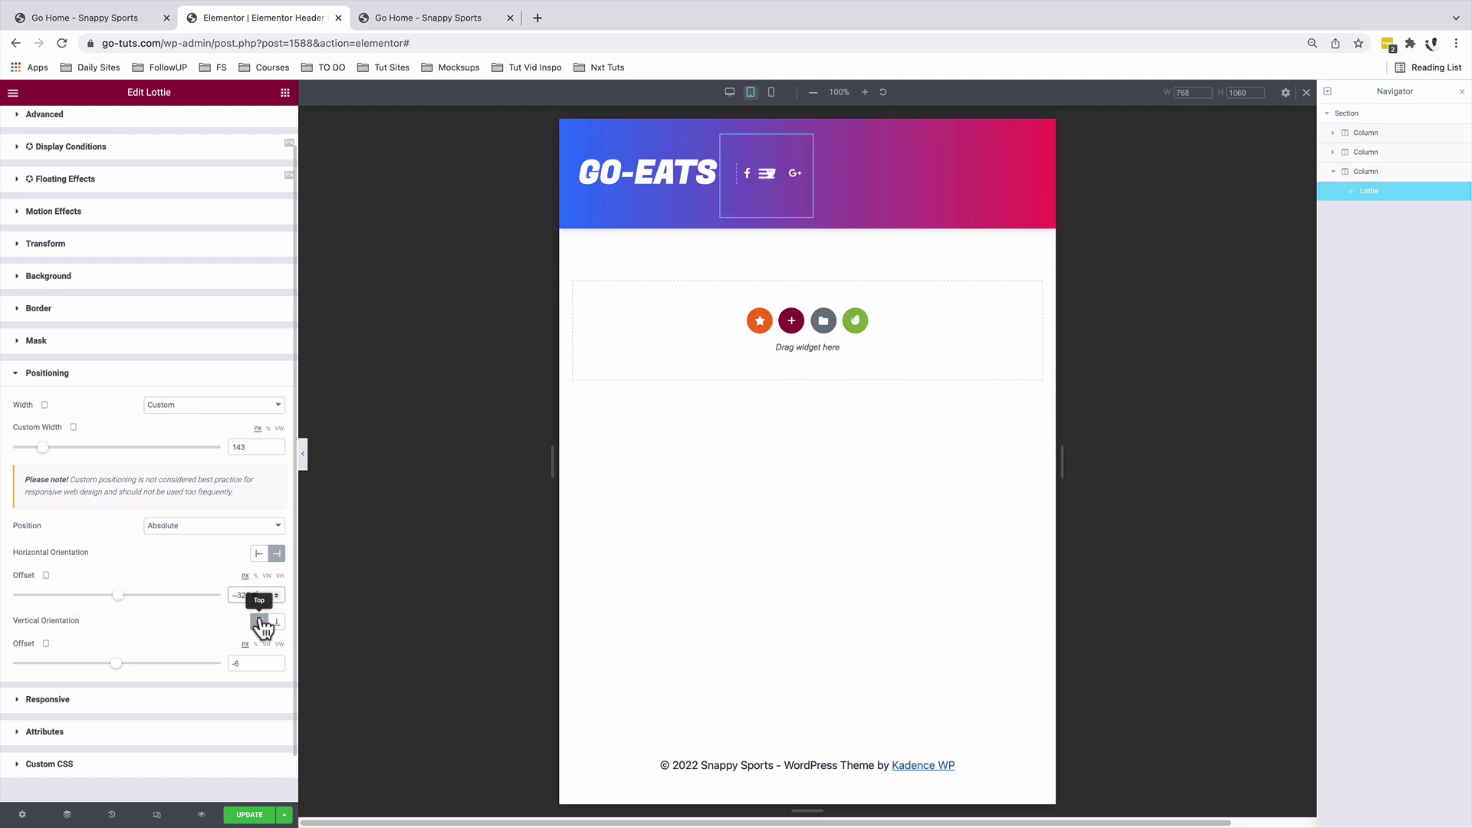
In Mobile view, set the offsets to 36.2 horizontal and -25 vertical, then save the header
click(771, 92)
double_click(230, 596)
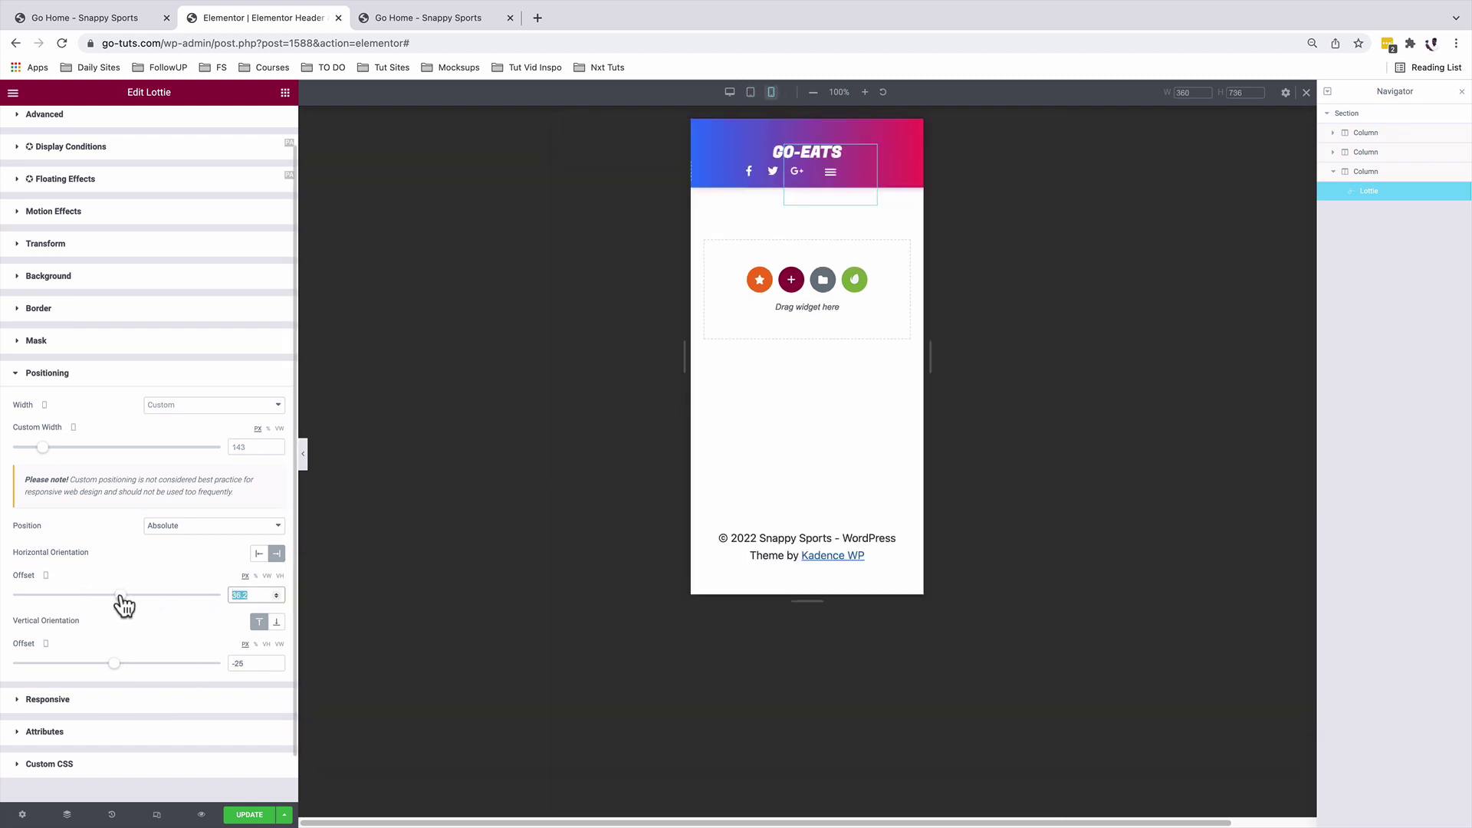
double_click(238, 664)
key(super+s)
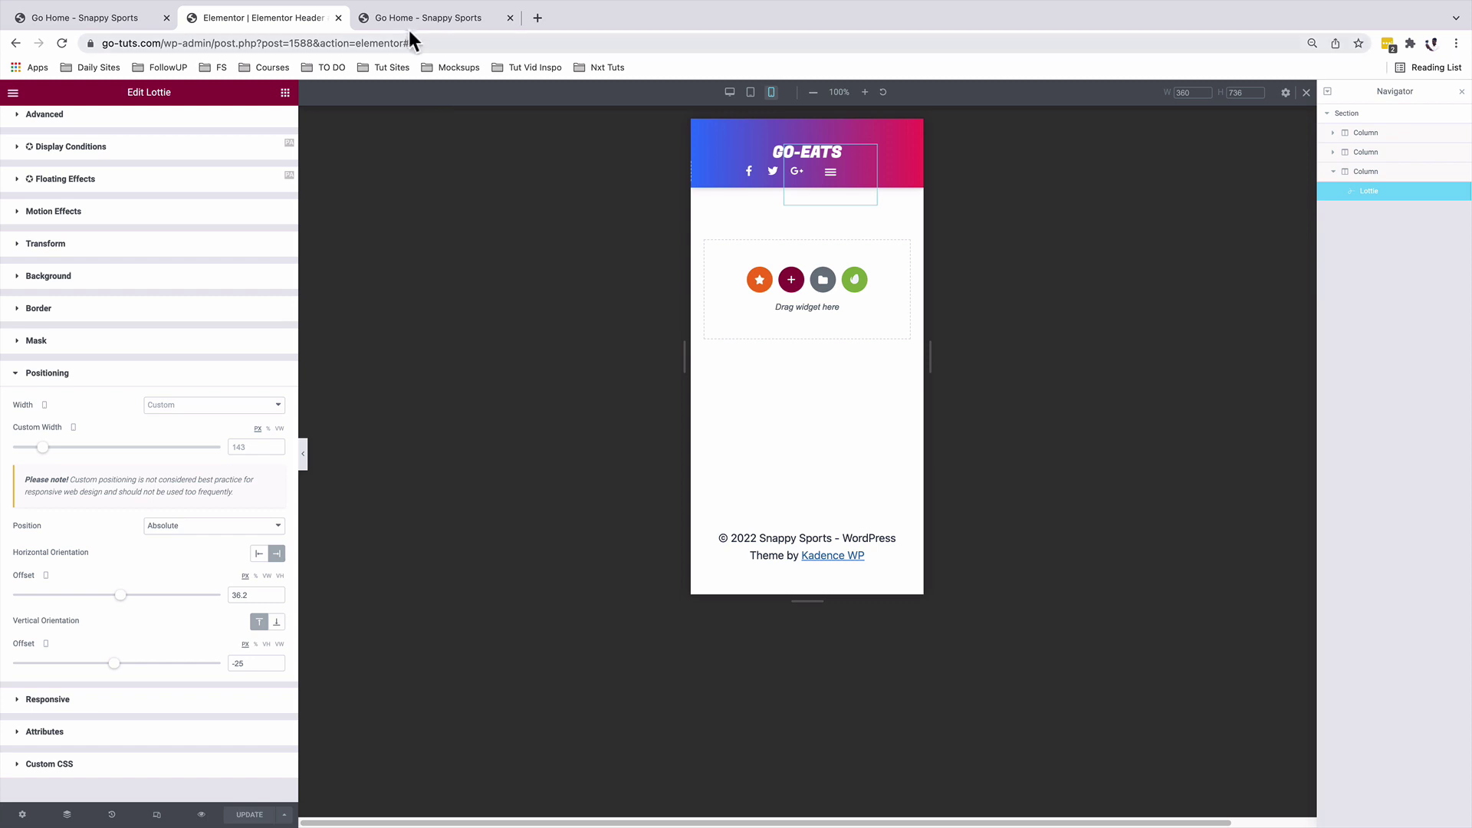
On the live Go-Eats homepage, open and close the hamburger's menu popup, then try the phone simulator
click(411, 20)
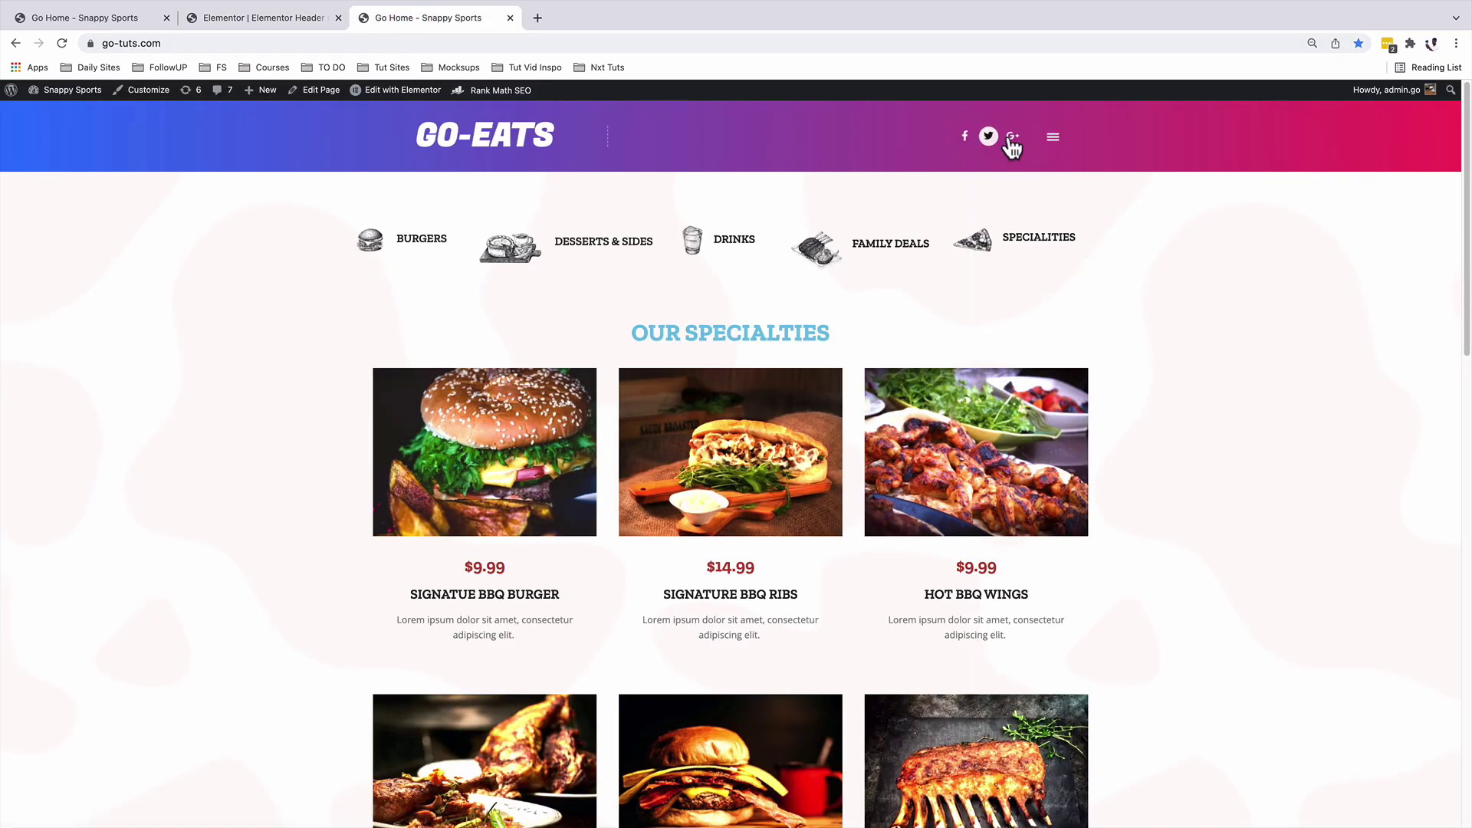
click(1053, 137)
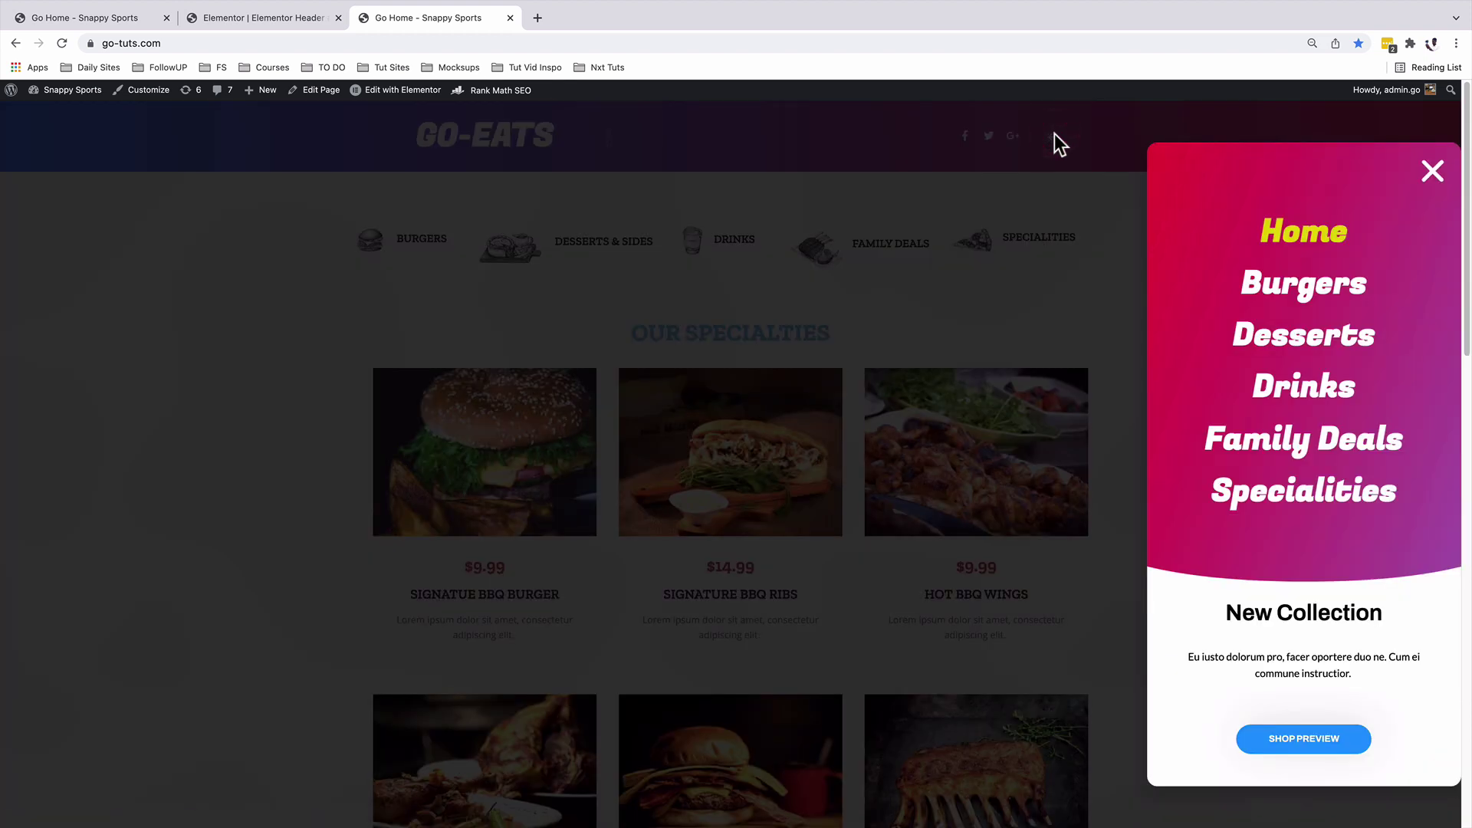
click(1433, 175)
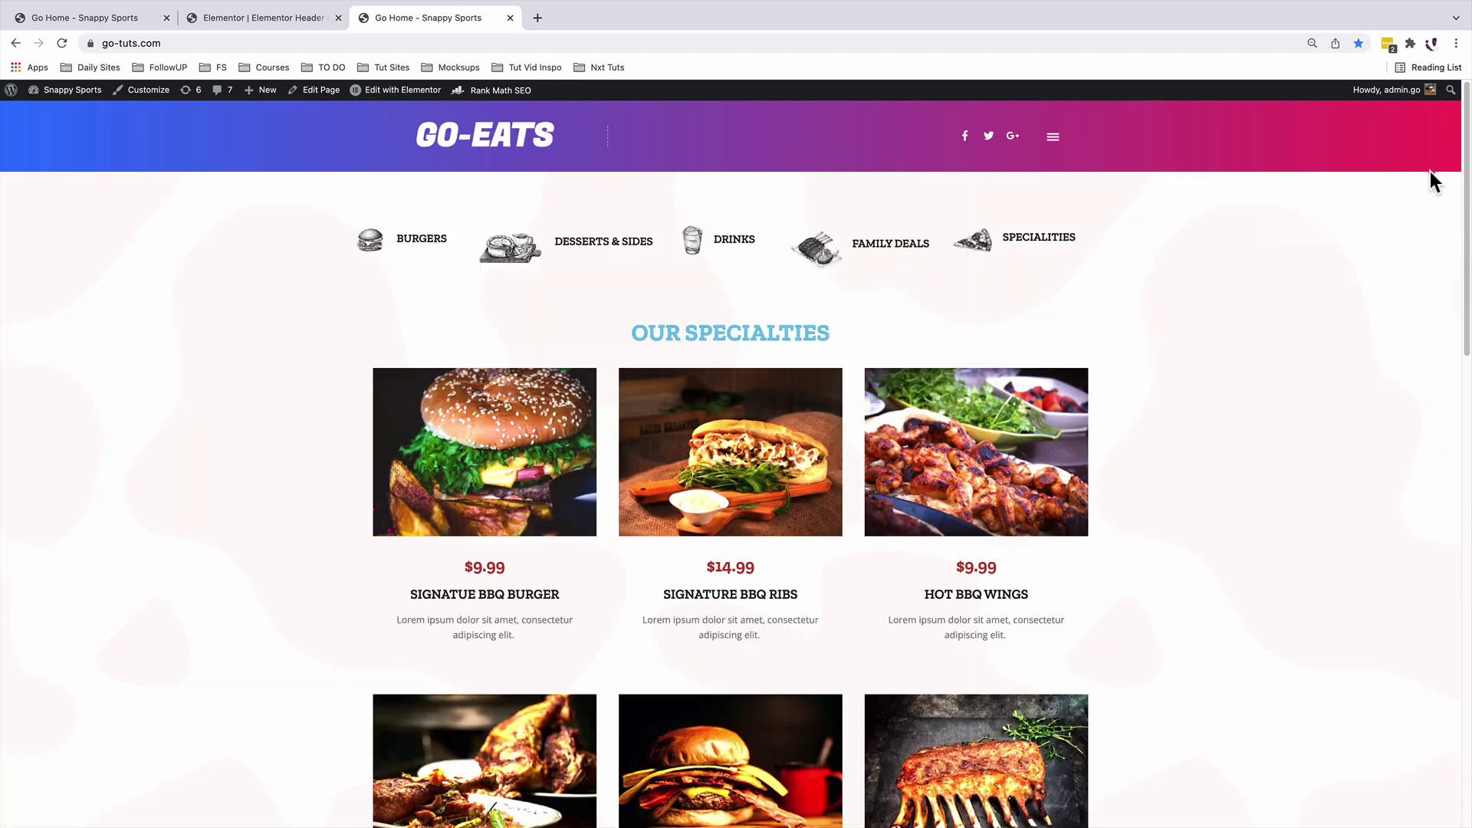
click(1430, 43)
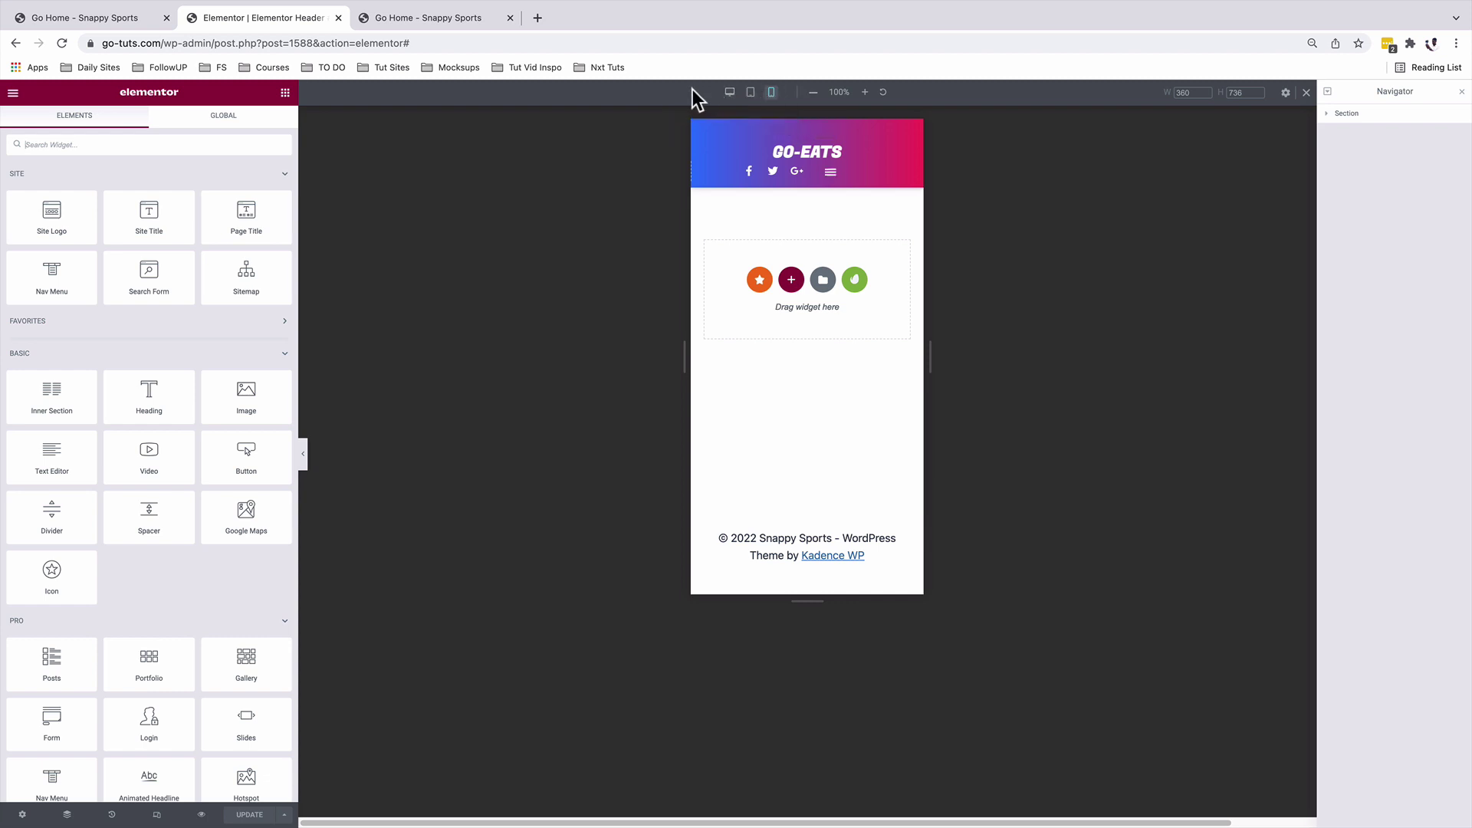
Review the active breakpoints in Site Settings, Mobile 767 px and Tablet 1024 px, adding none
click(1287, 94)
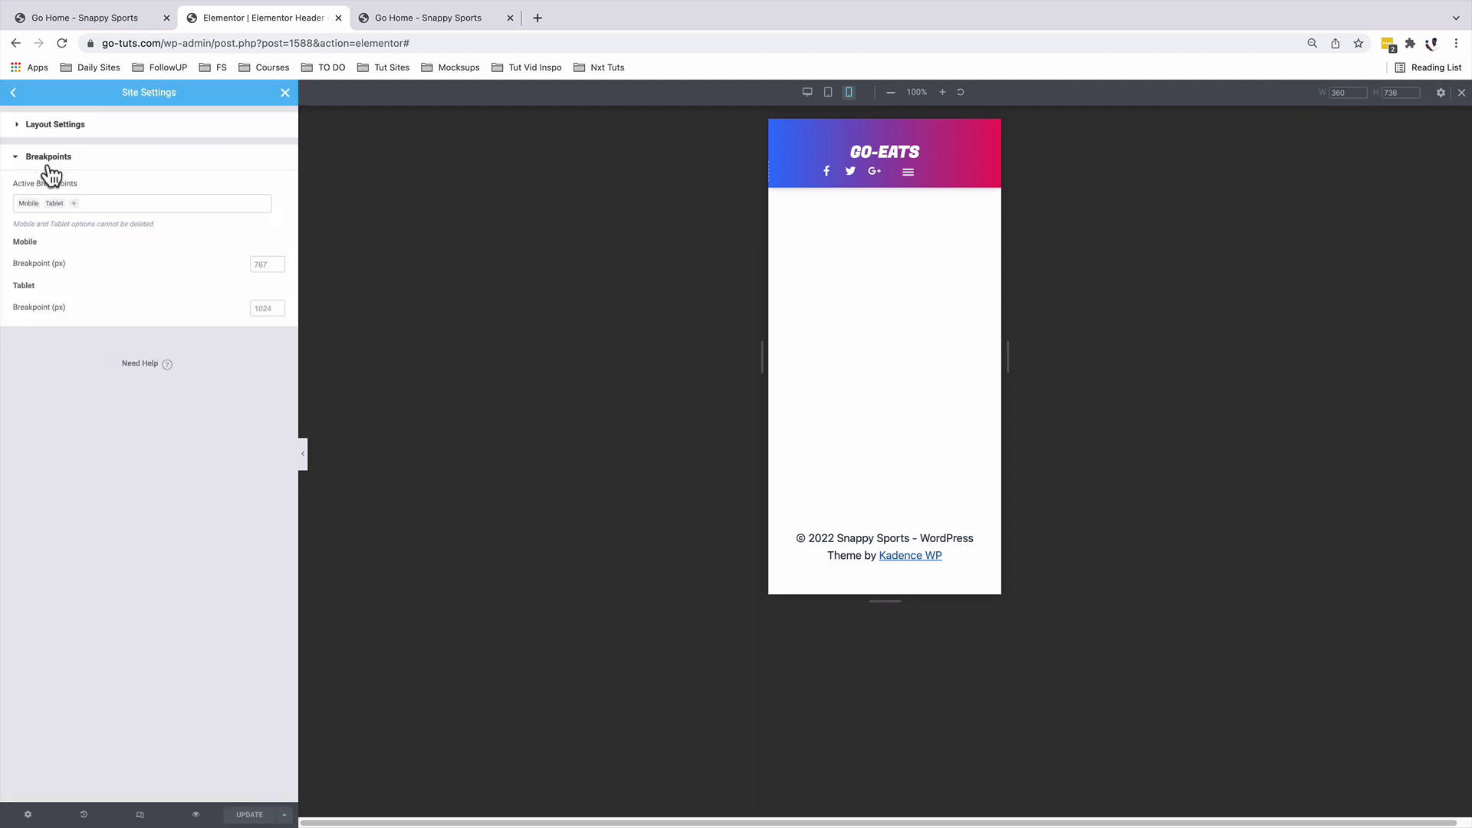
click(89, 202)
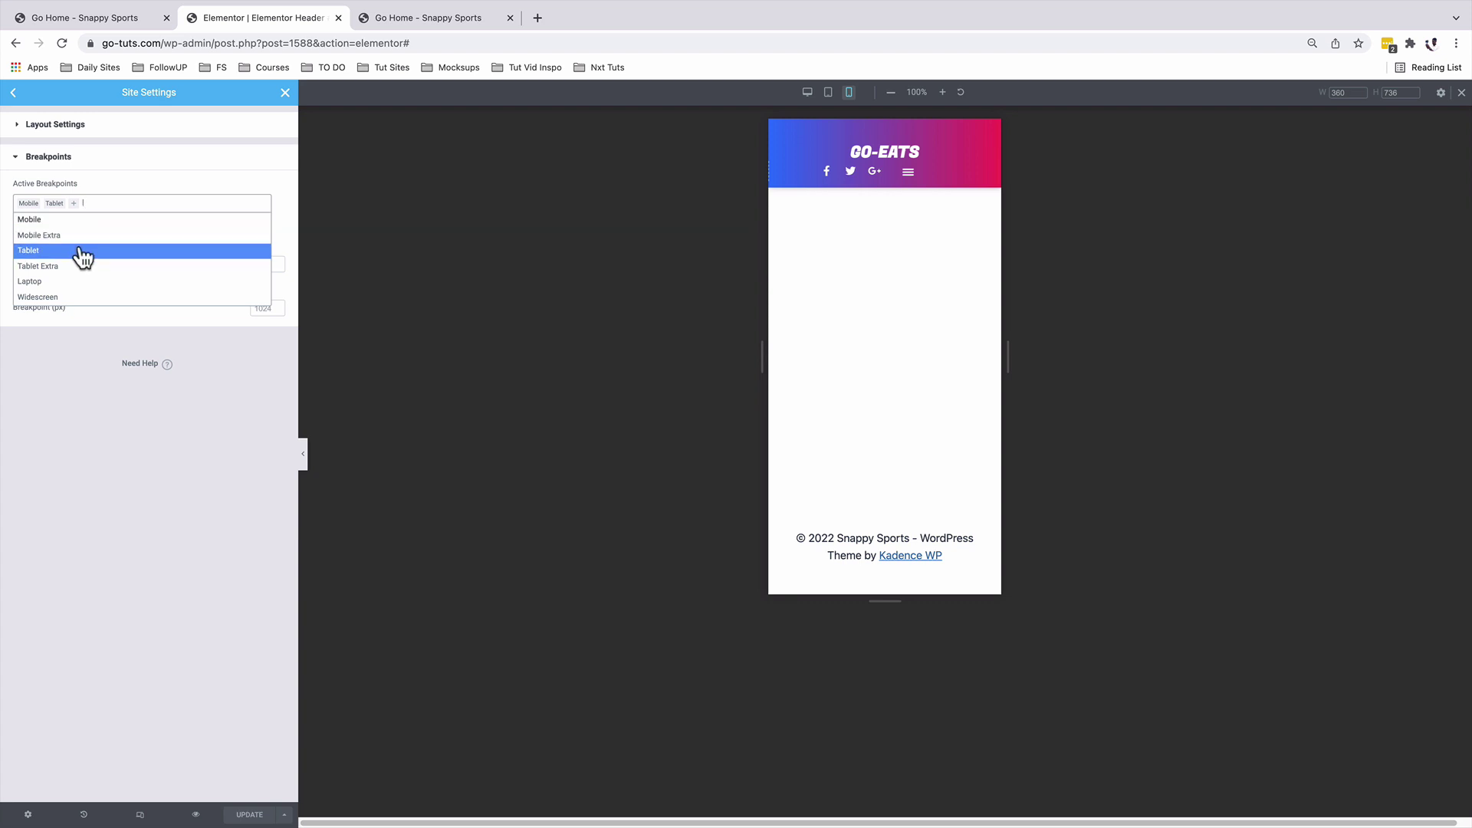
click(40, 371)
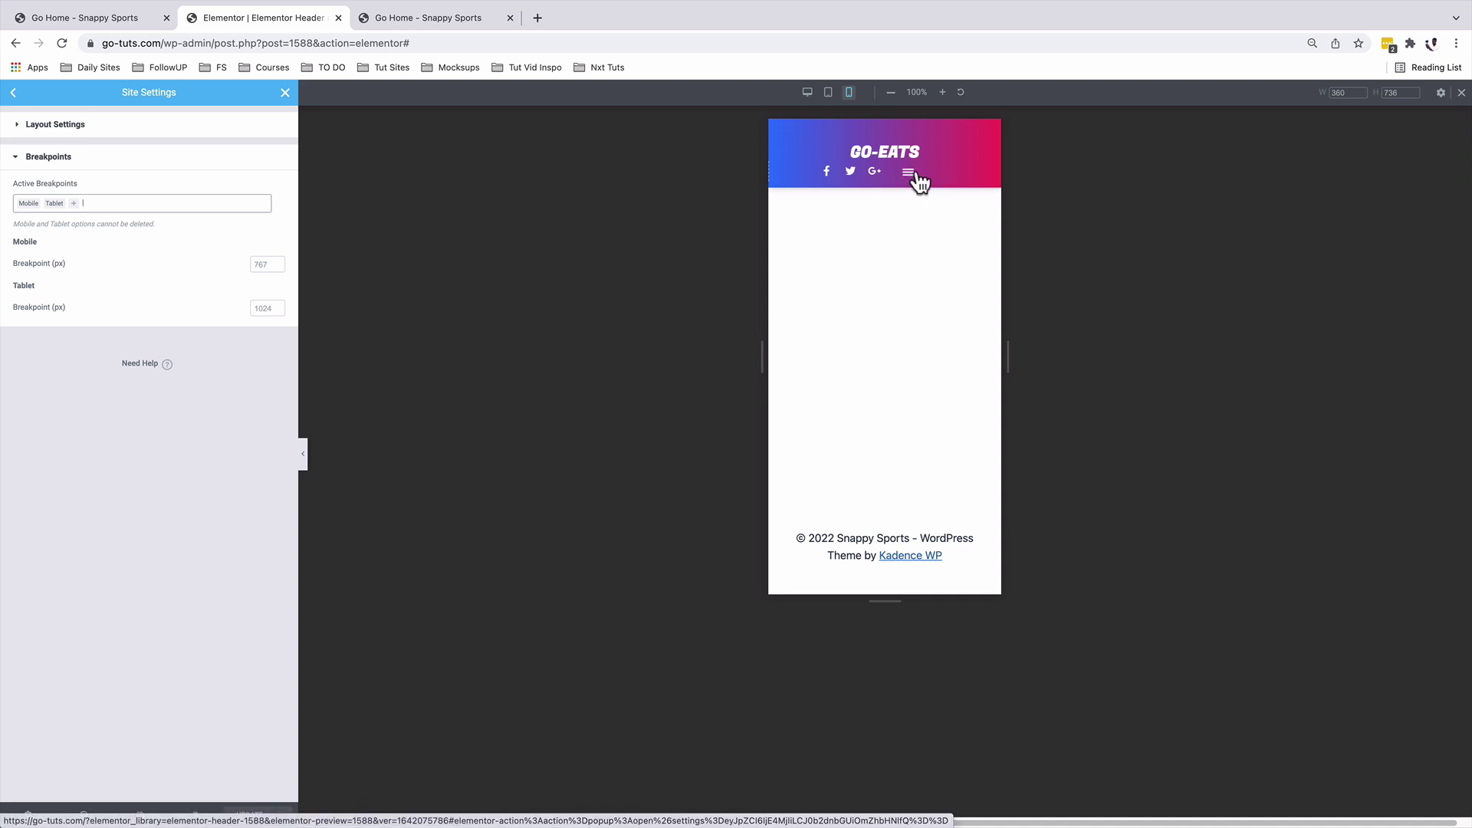
click(409, 21)
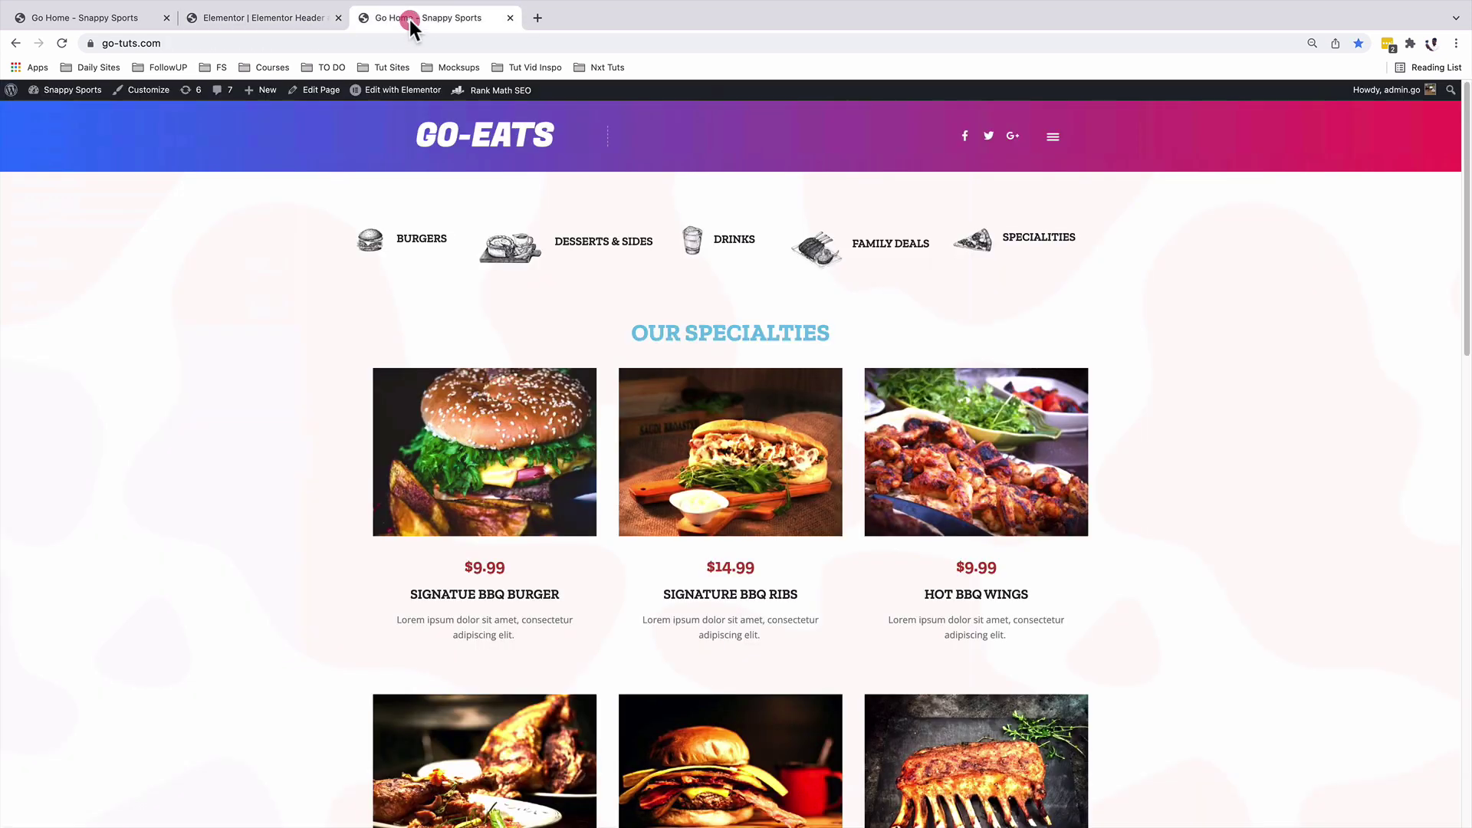